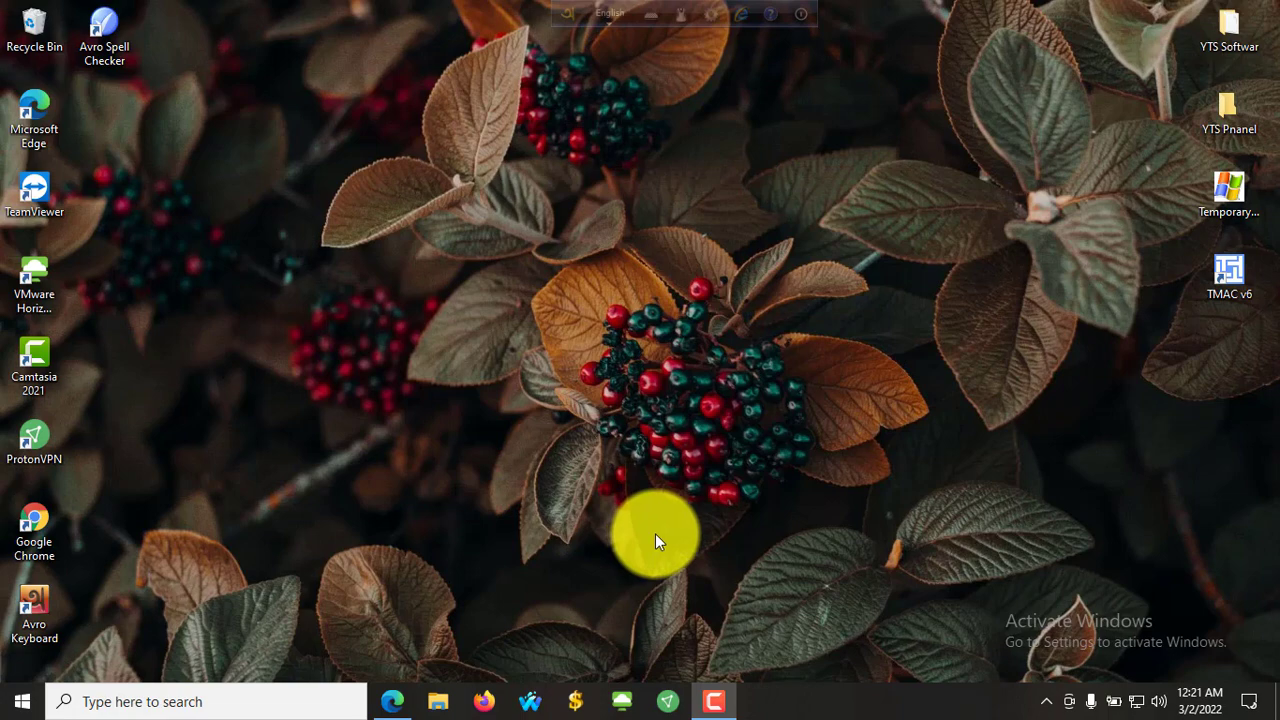
Step: Switch to the Microsoft Edge window showing Daraz Seller Center and dismiss the seller performance pop-up
left_click(805, 550)
left_click(391, 701)
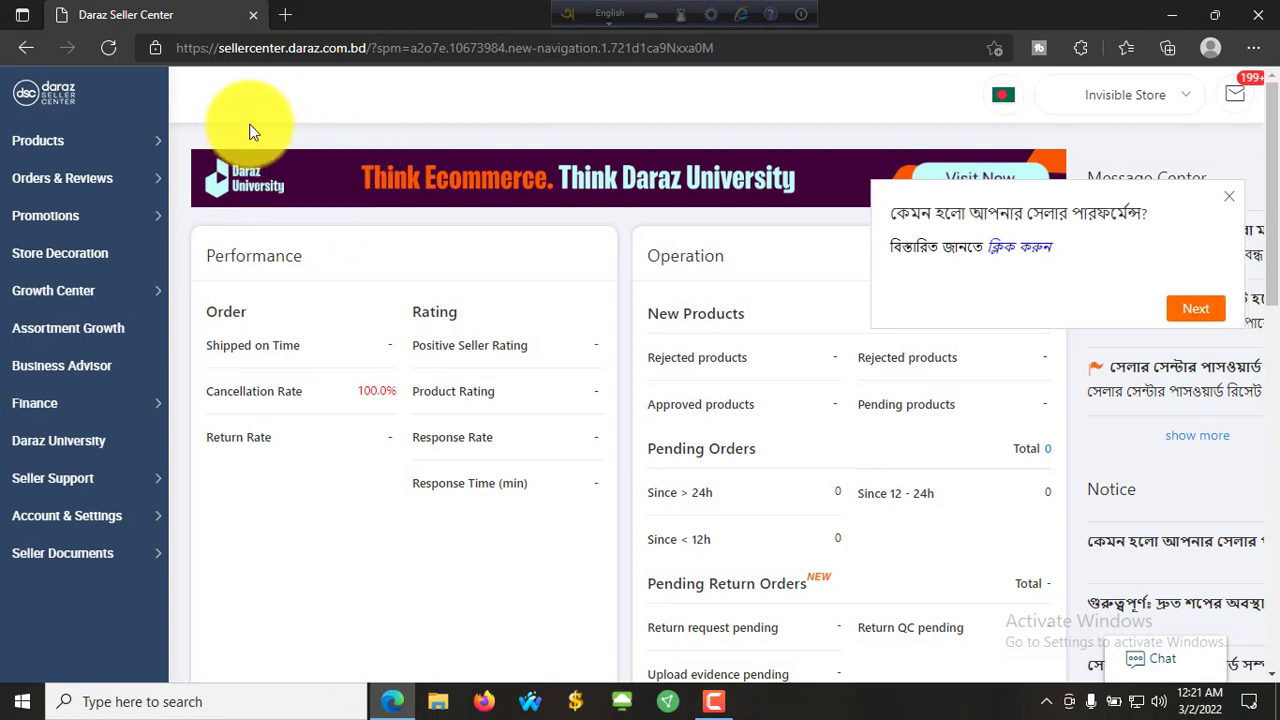
left_click(1225, 198)
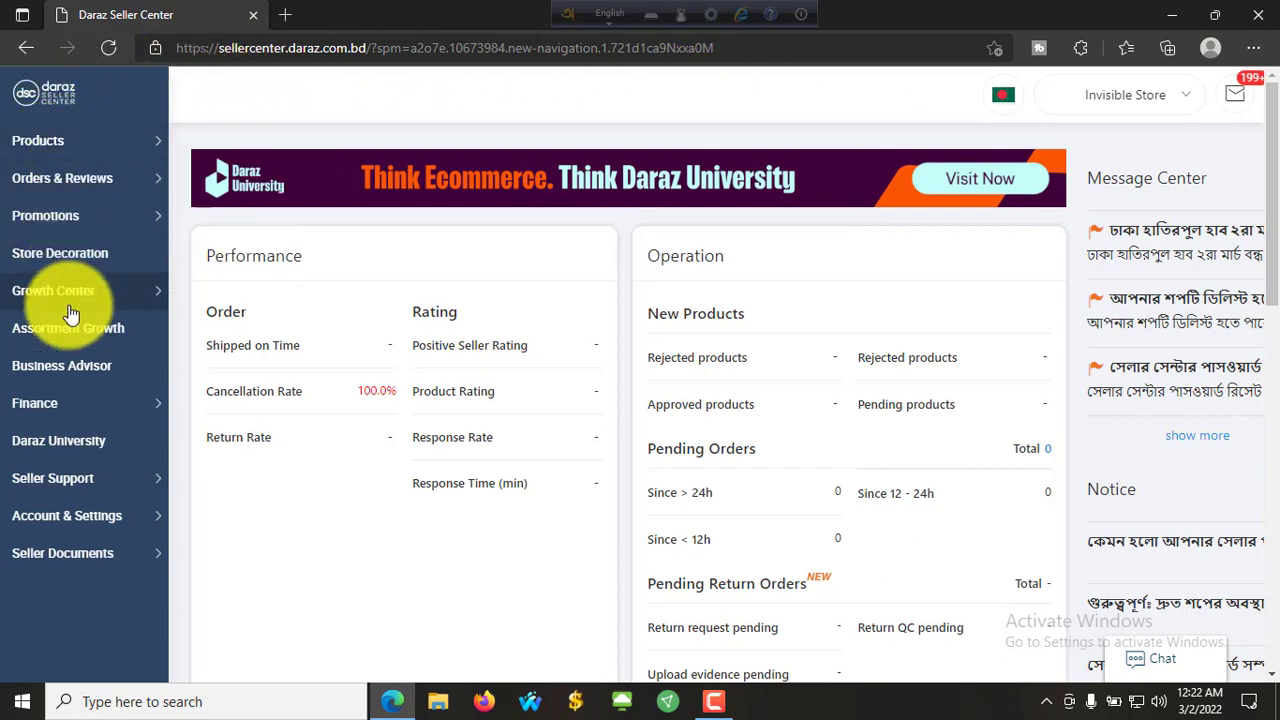
Step: Open the seller Bundles promotion list and dismiss the welcome guide and the performance pop-up
mouse_move(42, 158)
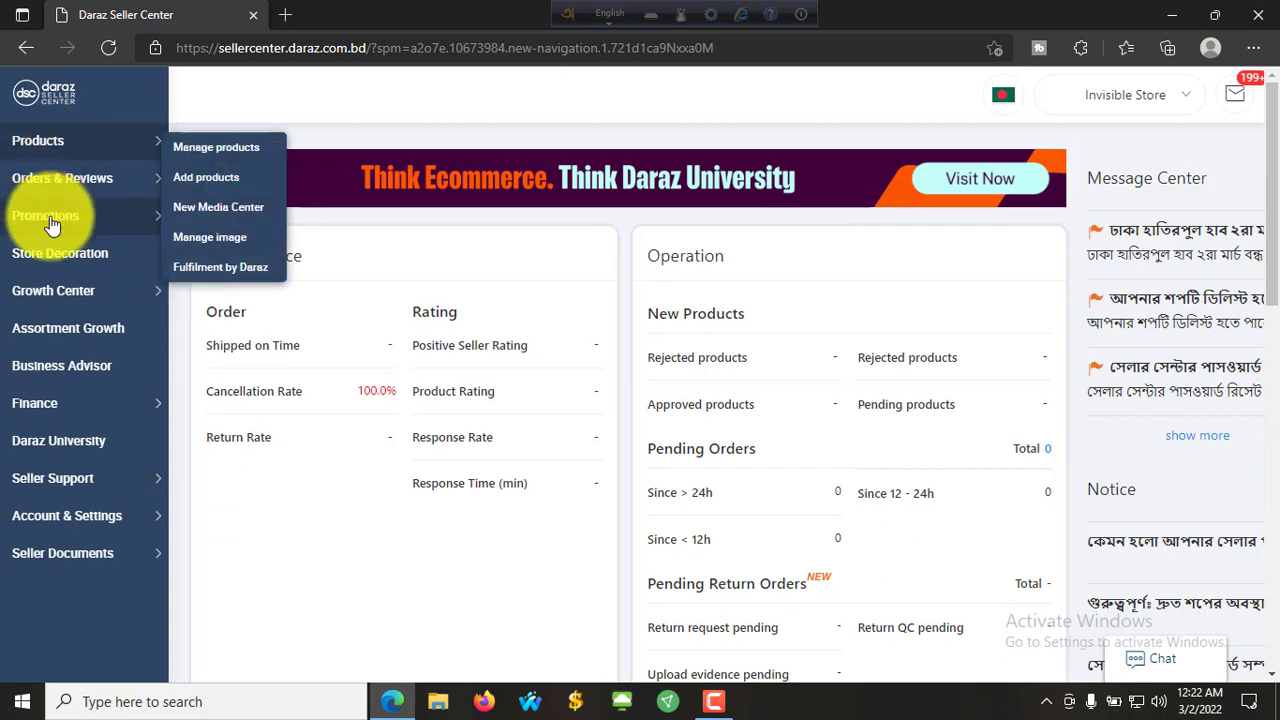
mouse_move(23, 222)
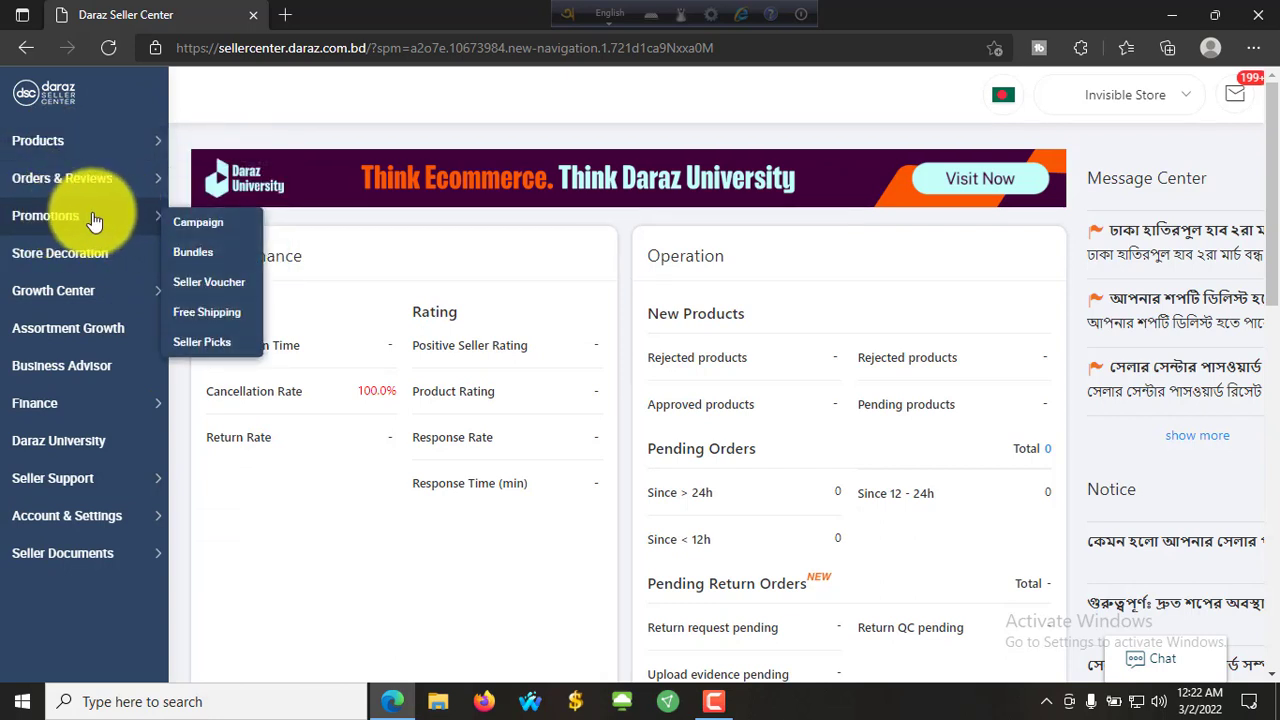
left_click(213, 230)
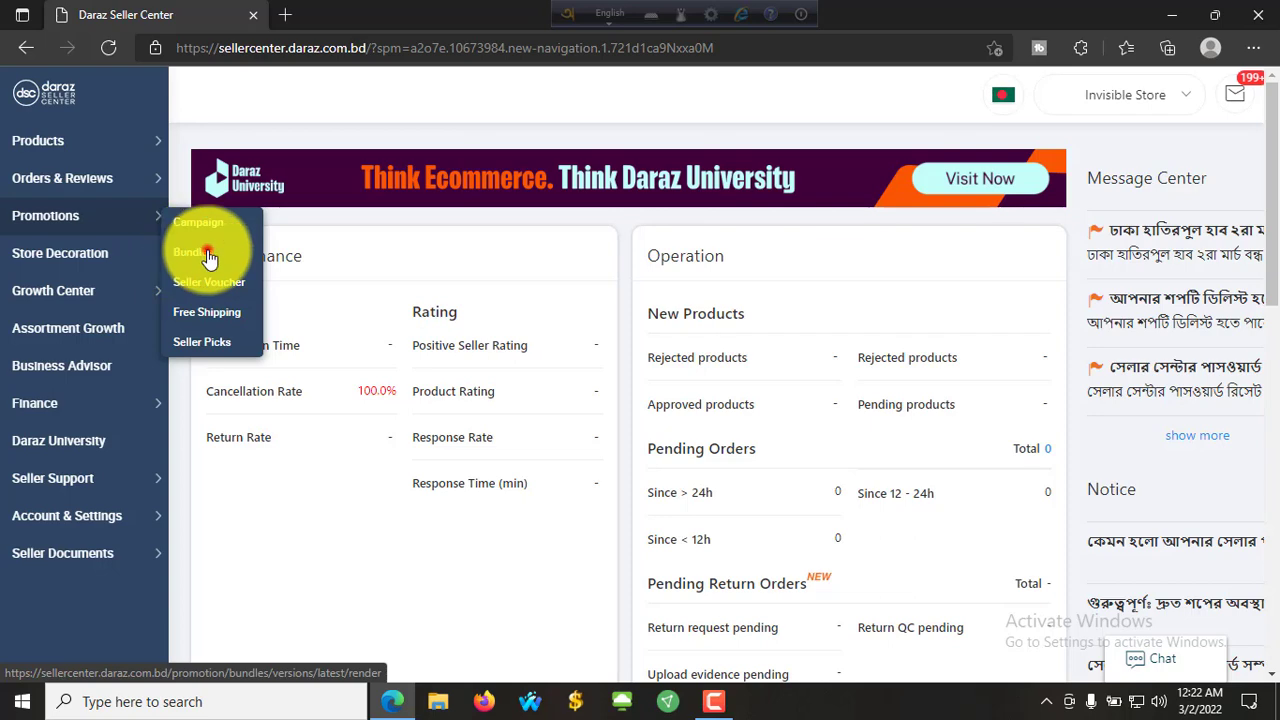
left_click(203, 251)
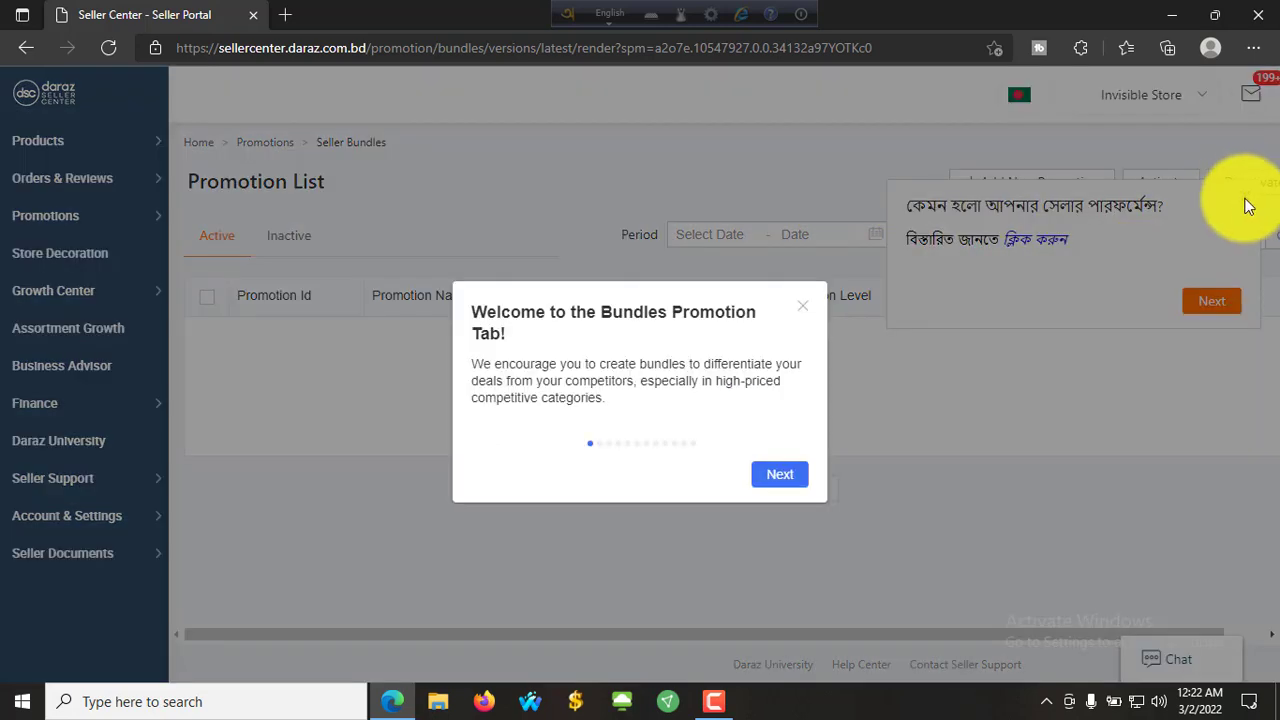
left_click(1245, 196)
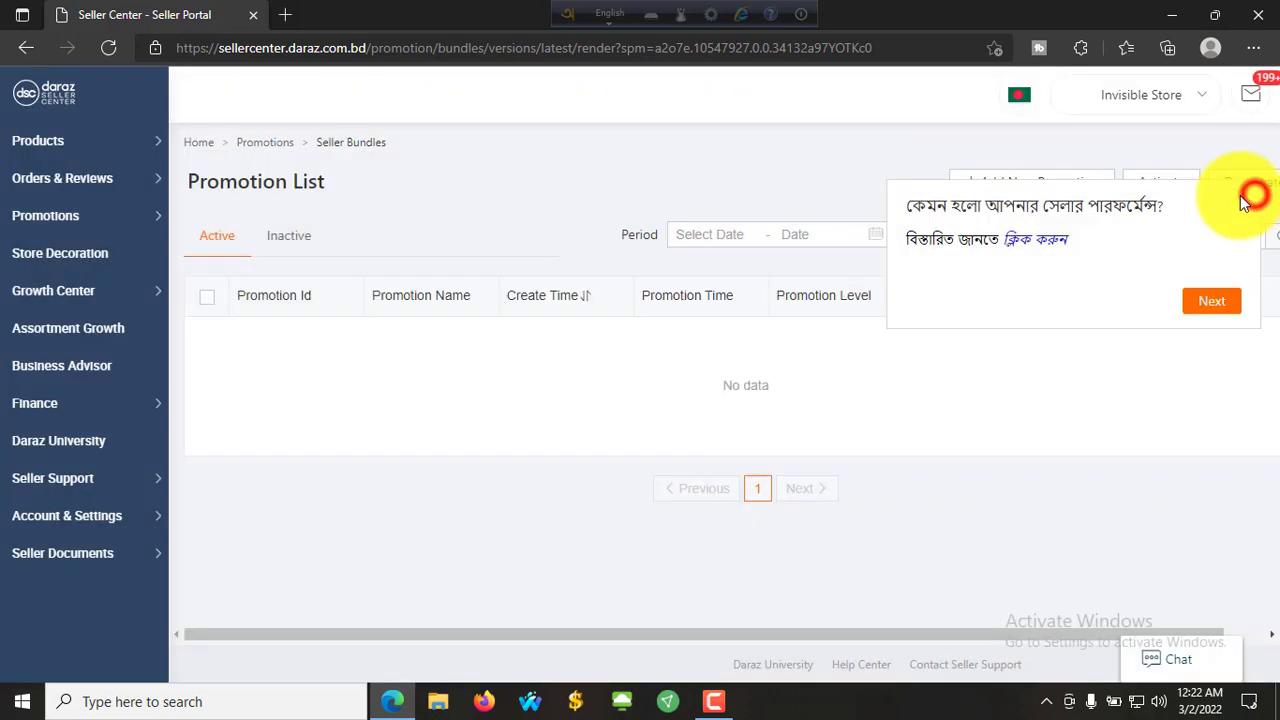
left_click(1250, 201)
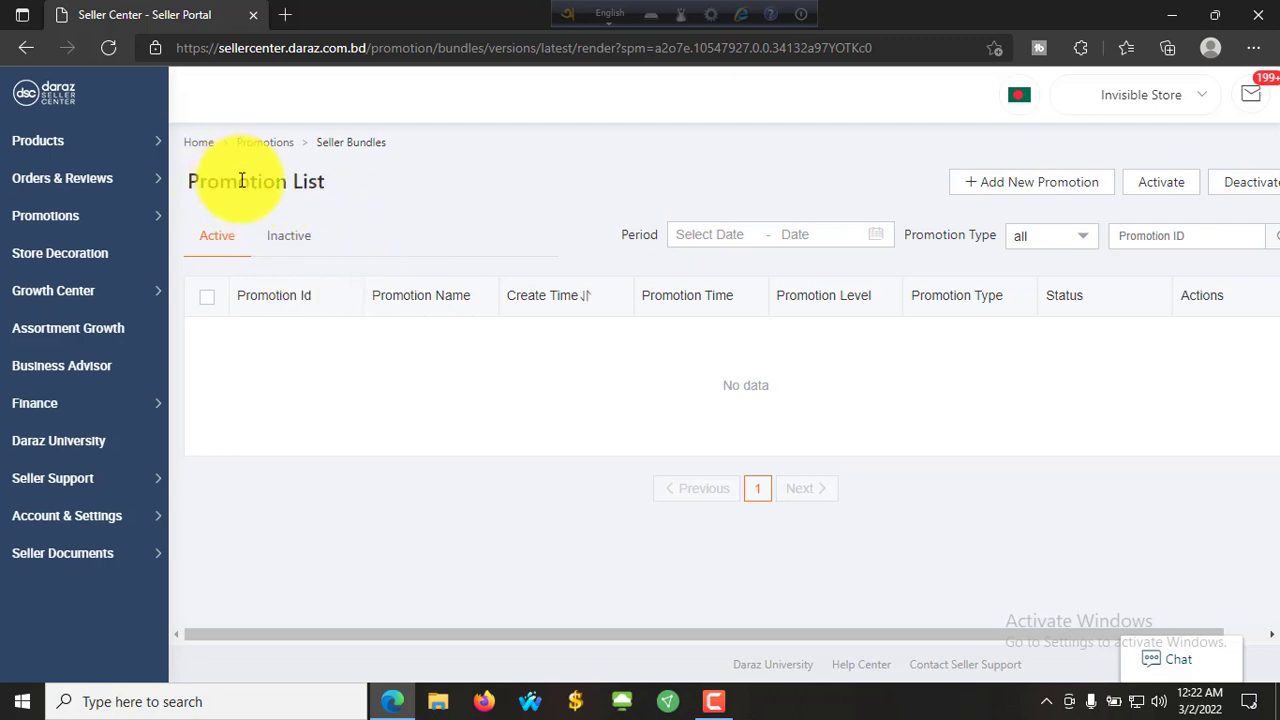
Step: Start a new bundle promotion and dismiss the pop-up covering its detail form
left_click(1033, 191)
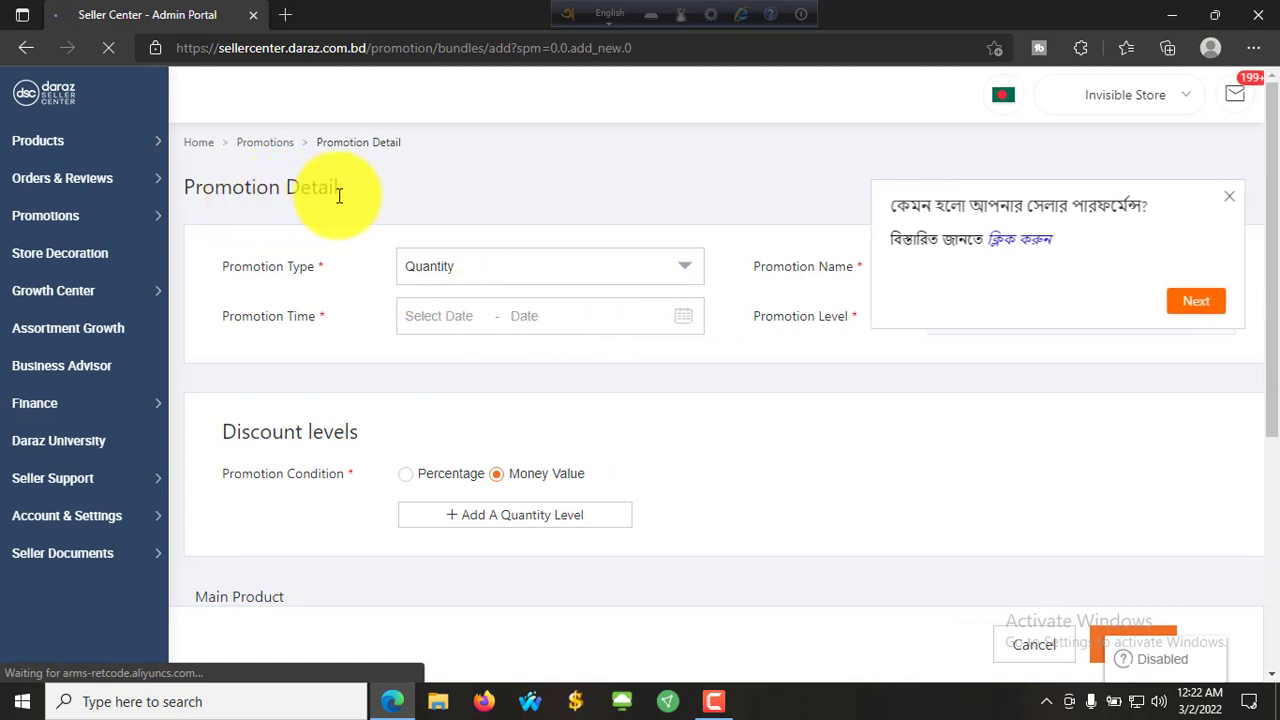
left_click(1227, 197)
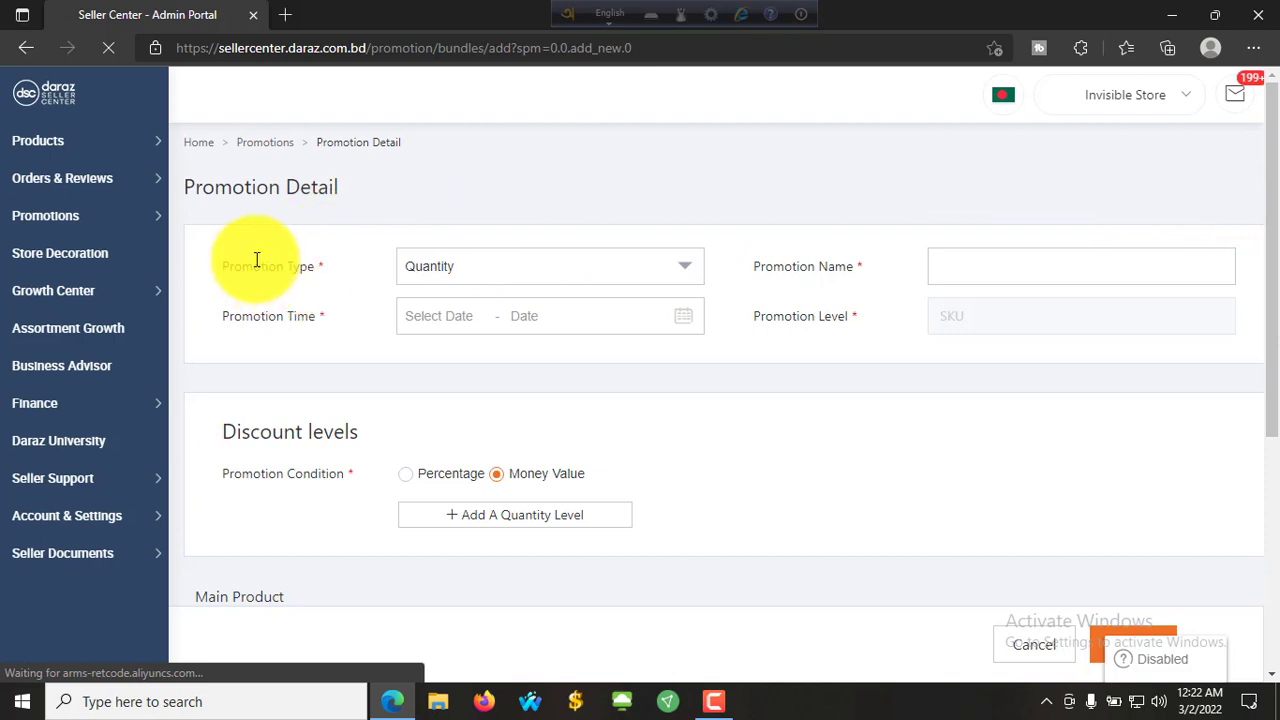
Step: Examine the promotion form's type, time, name and level fields and its Discount levels section
left_click_drag(228, 266, 314, 268)
left_click(329, 286)
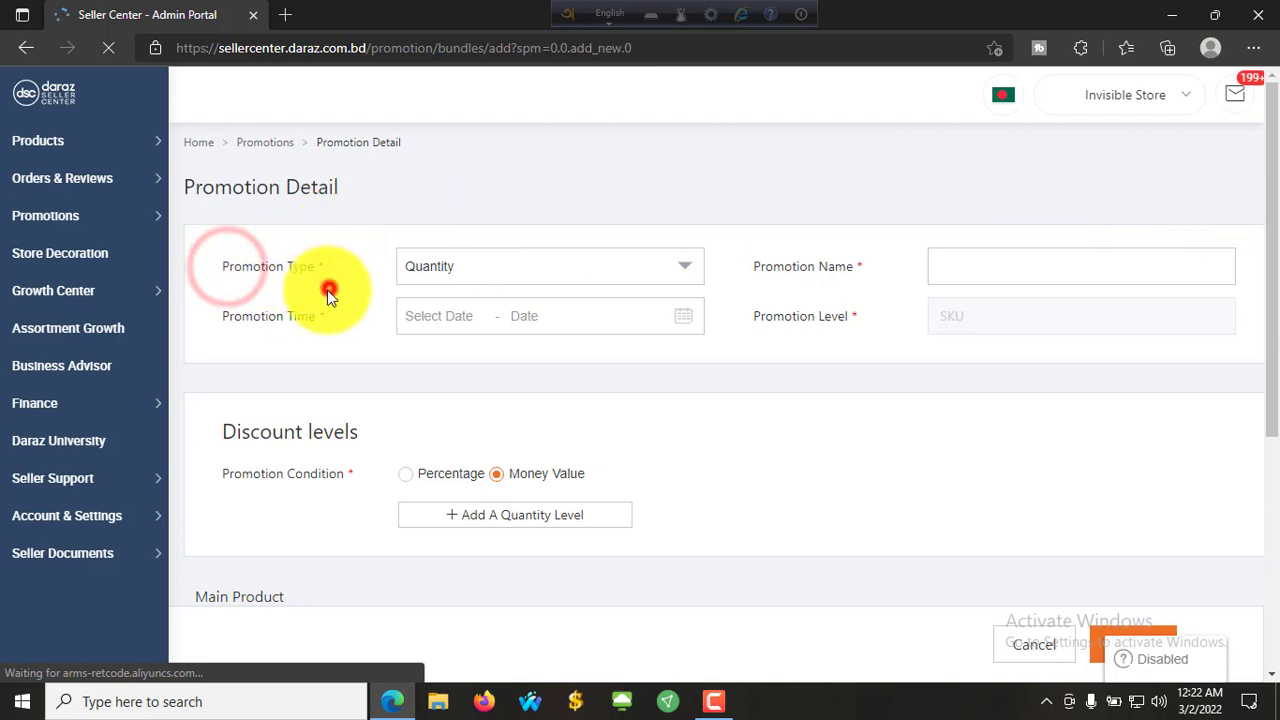
left_click_drag(216, 313, 336, 316)
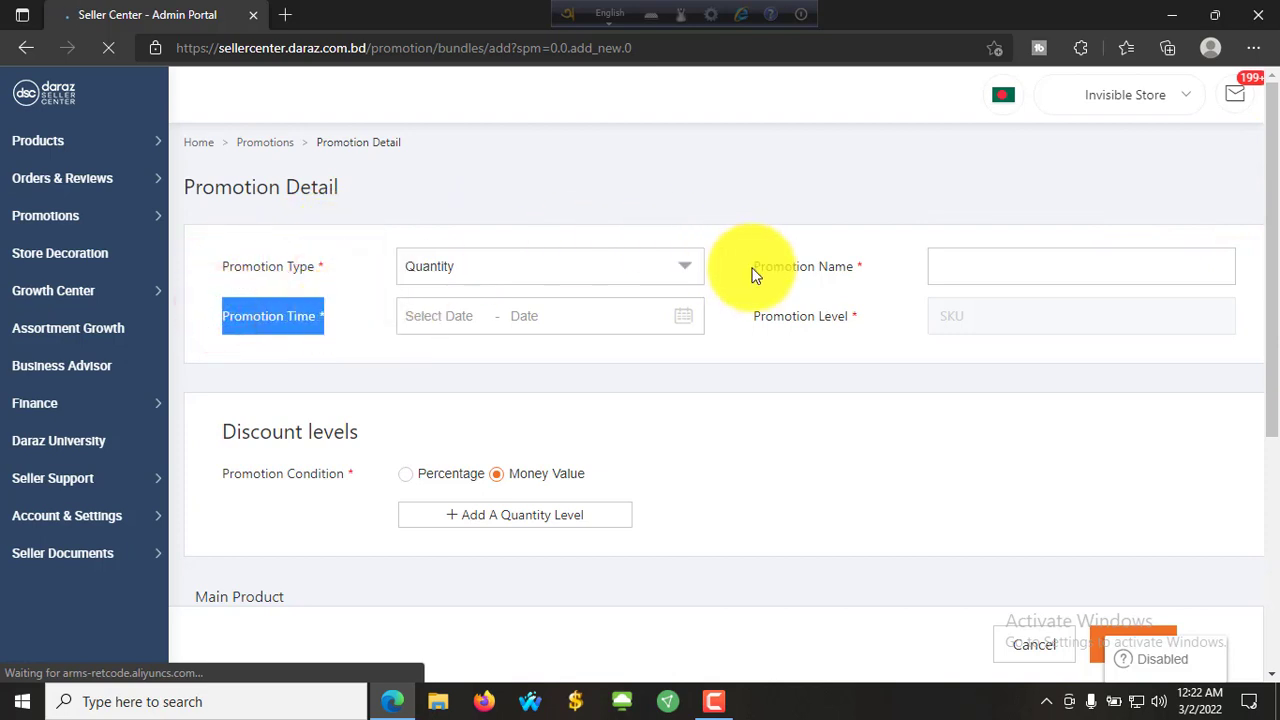
left_click_drag(749, 266, 865, 265)
left_click_drag(749, 316, 951, 320)
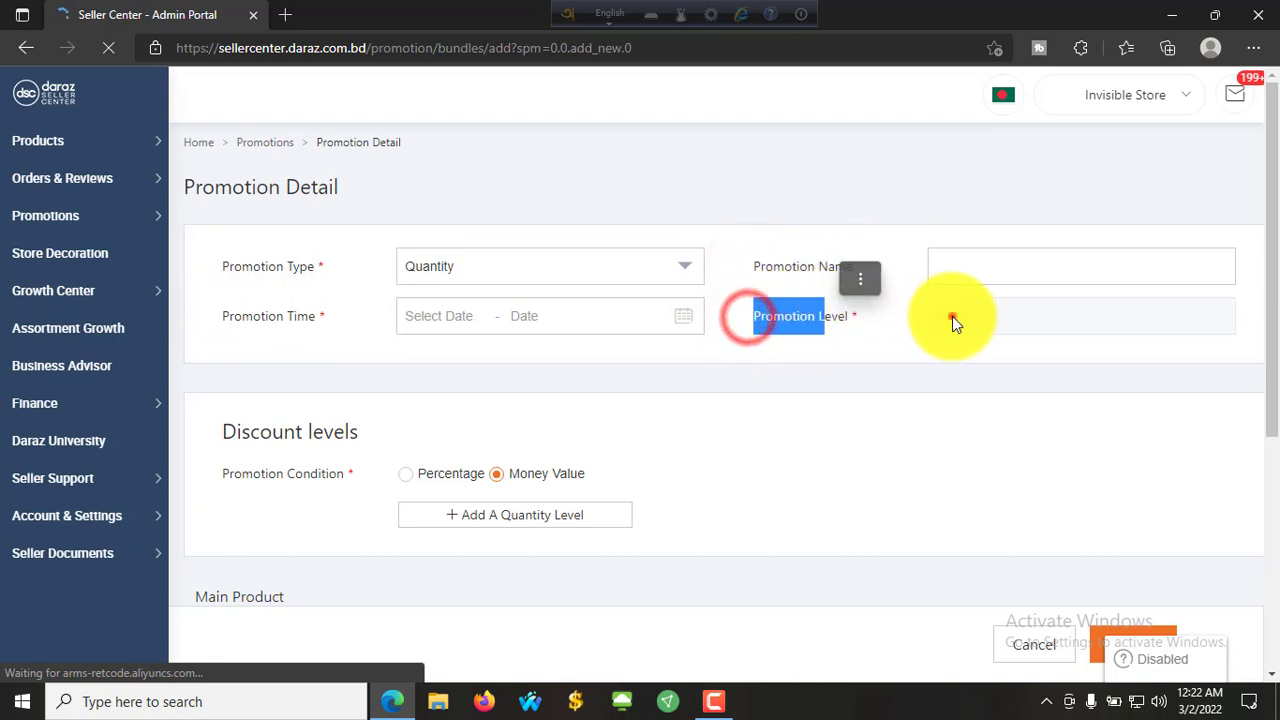
left_click(951, 317)
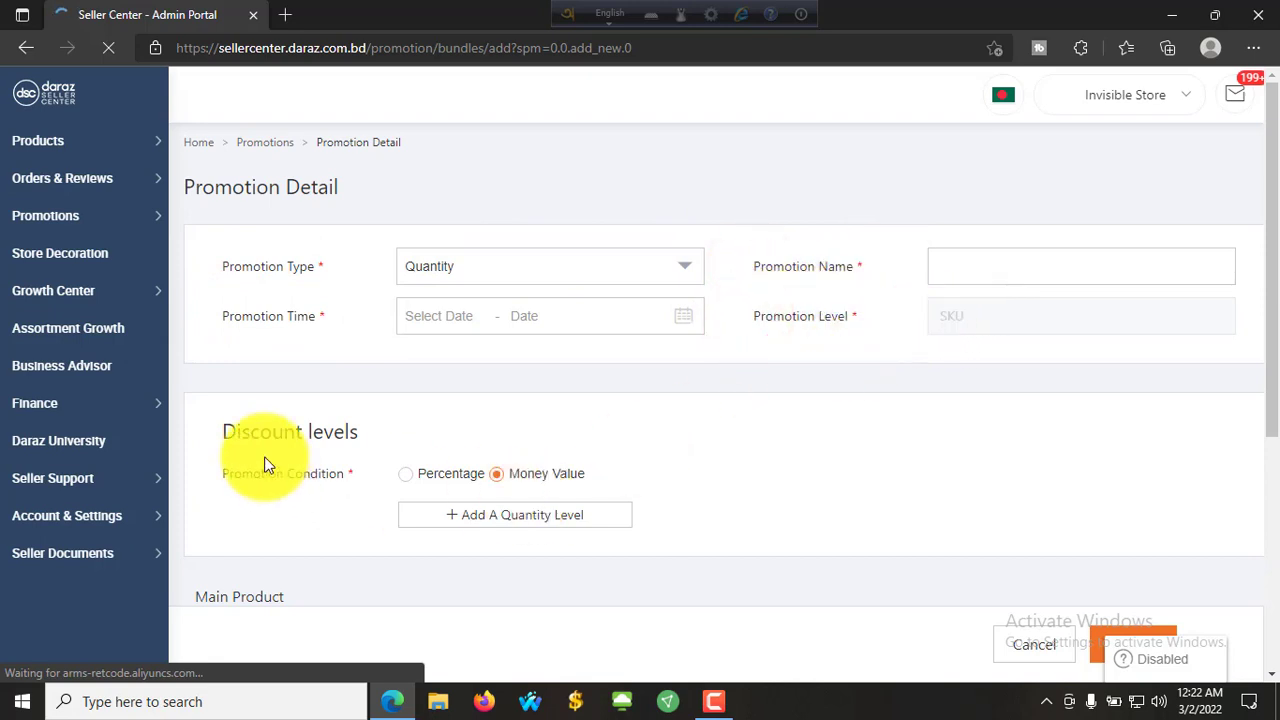
left_click_drag(222, 432, 361, 430)
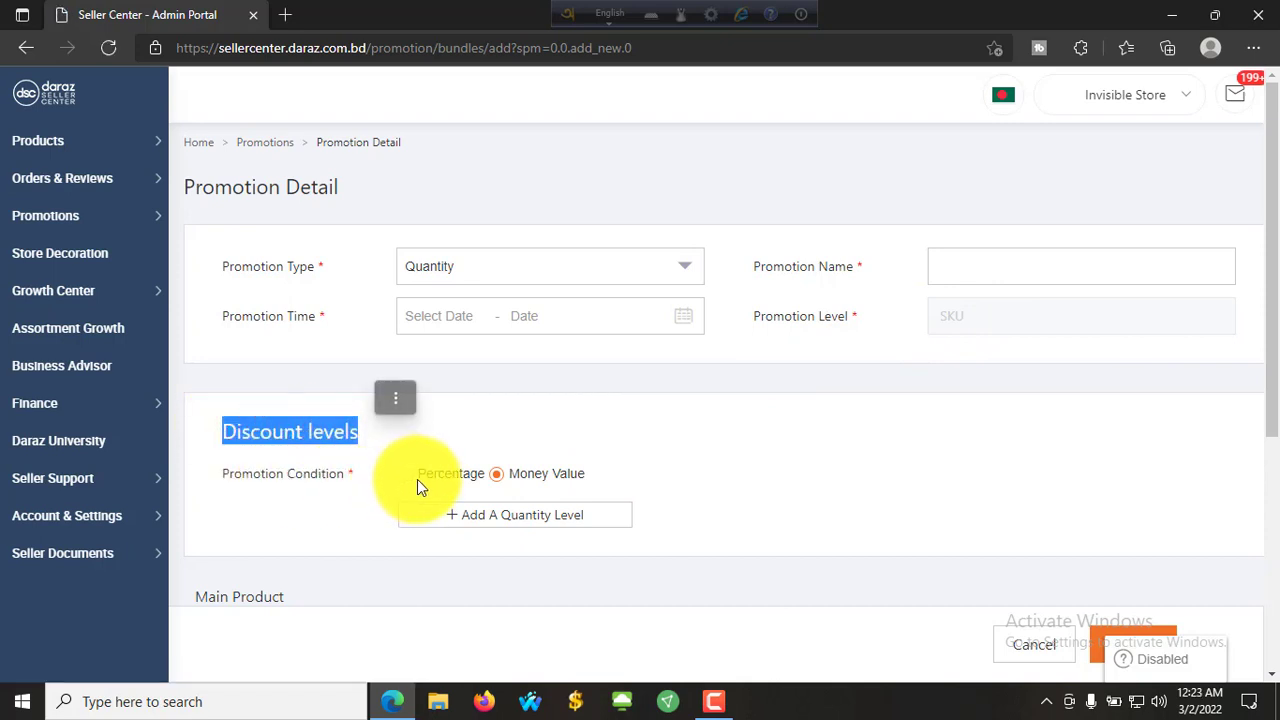
left_click(457, 425)
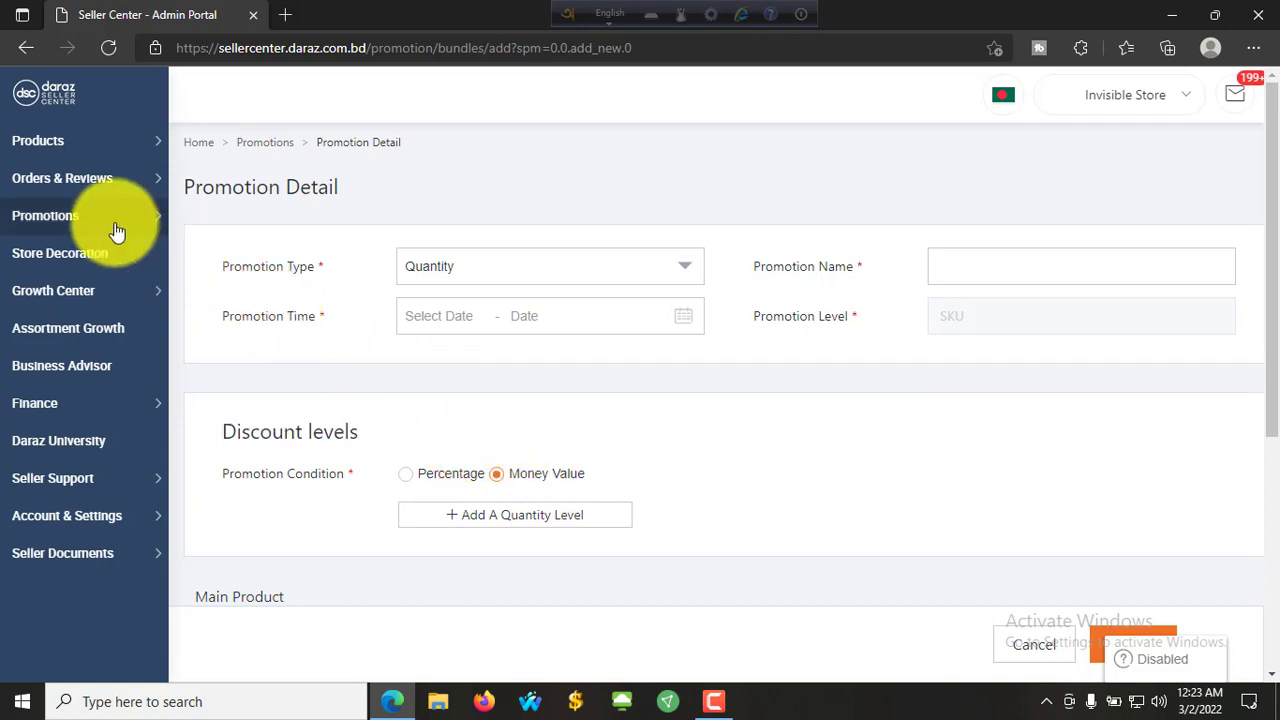
mouse_move(125, 224)
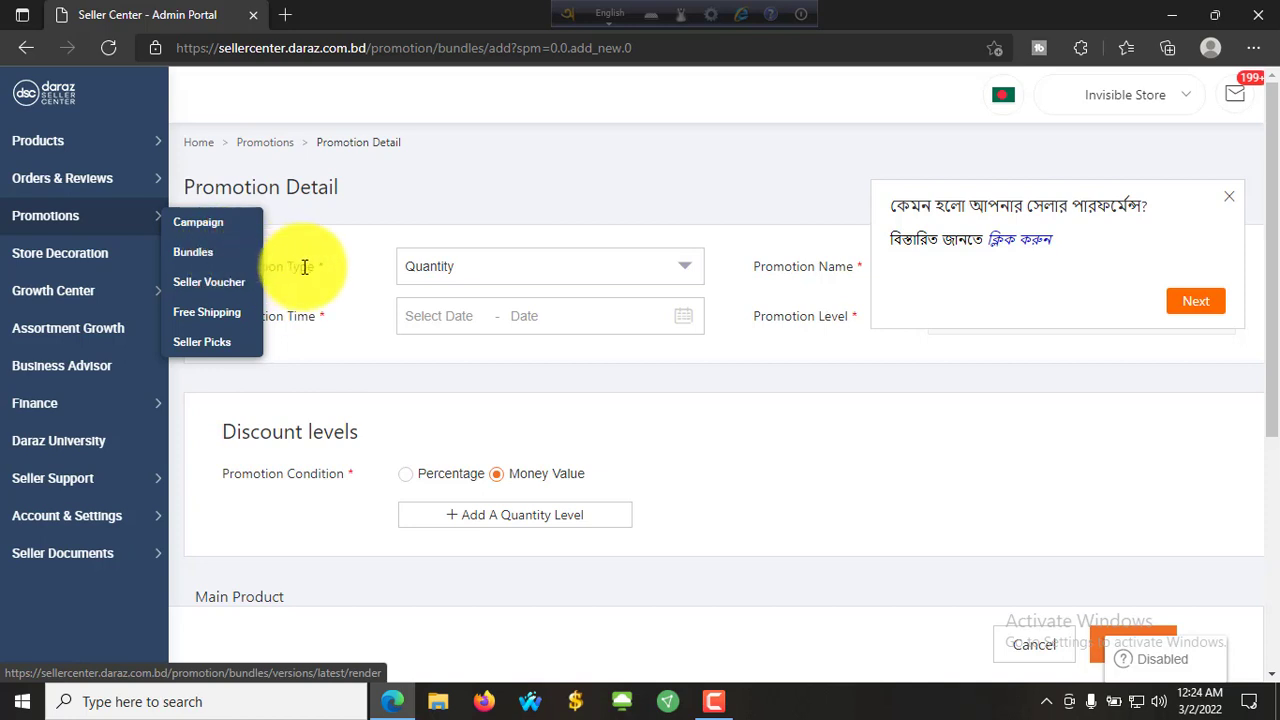
Step: Set the promotion type to Buy 1 Get 1 Free and dismiss the recurring performance pop-up
left_click(1229, 196)
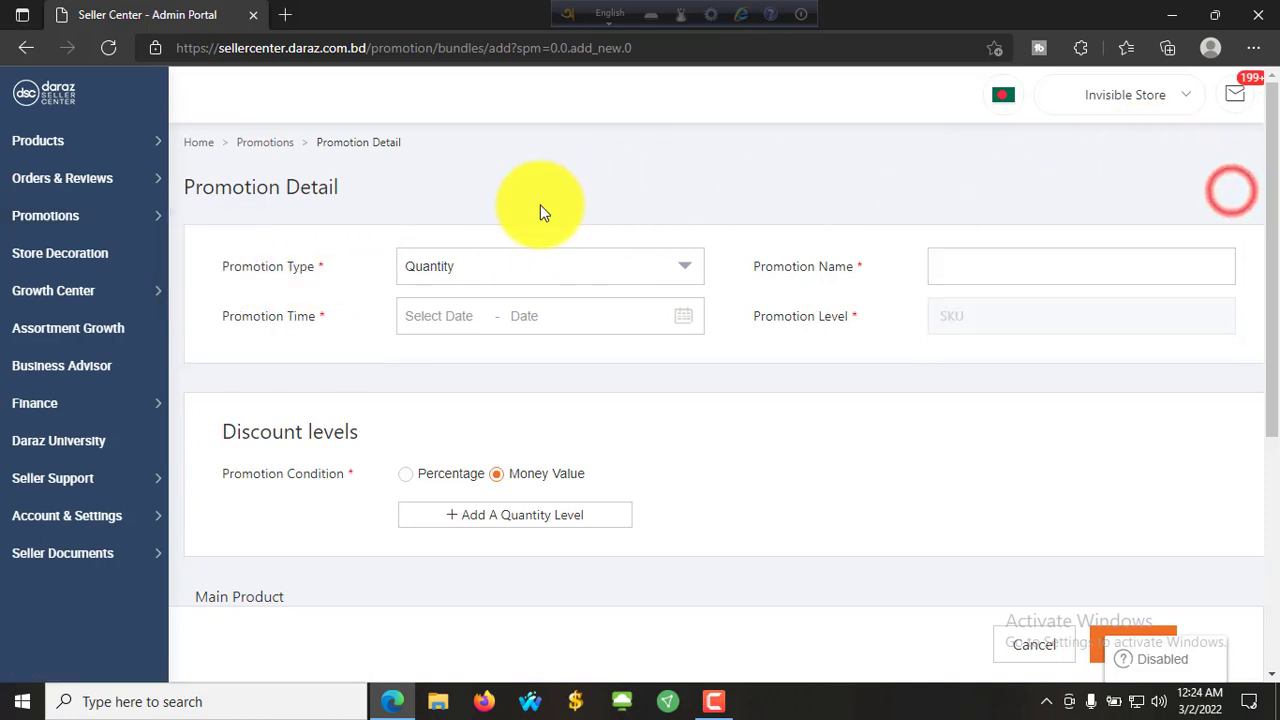
left_click(434, 272)
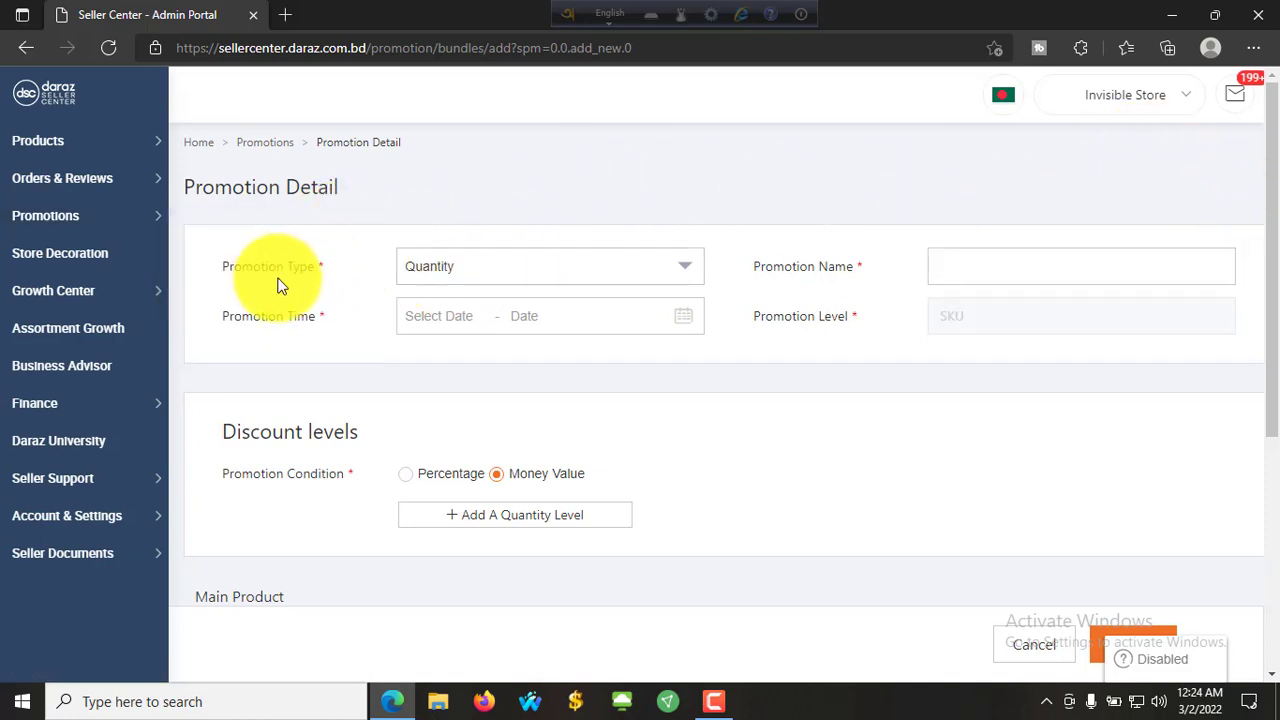
left_click(497, 265)
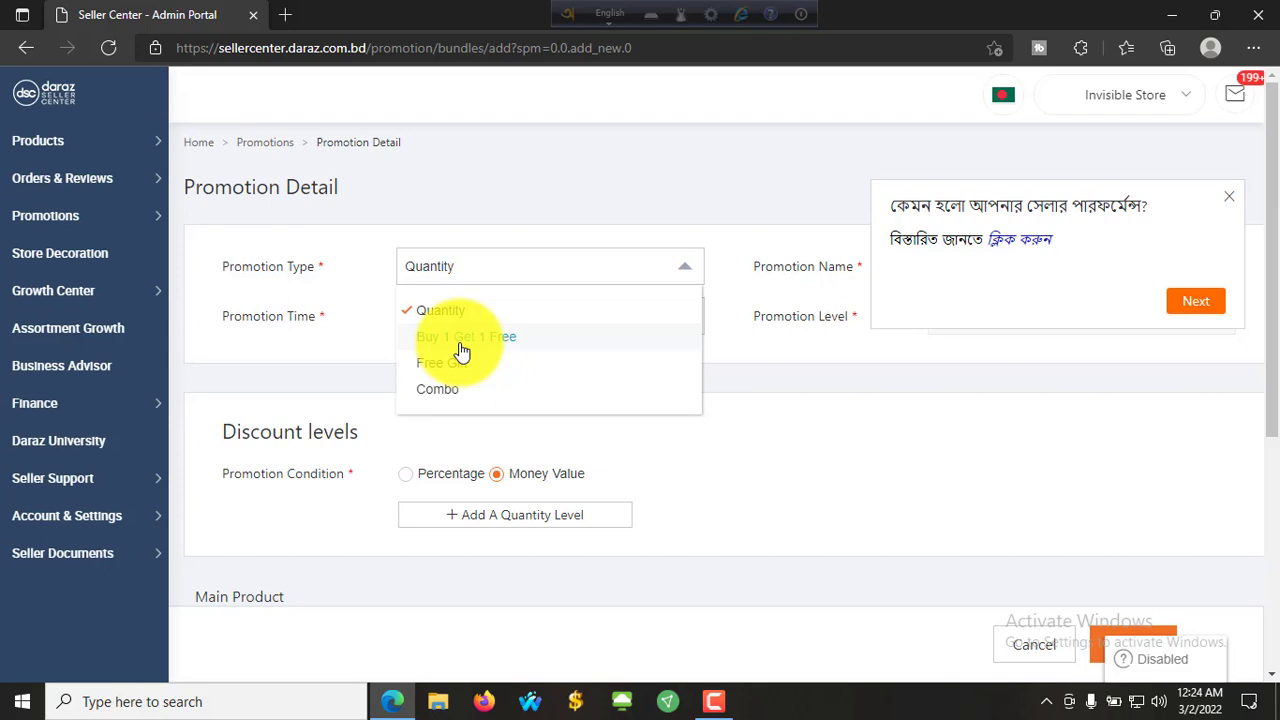
left_click(1229, 196)
left_click(565, 289)
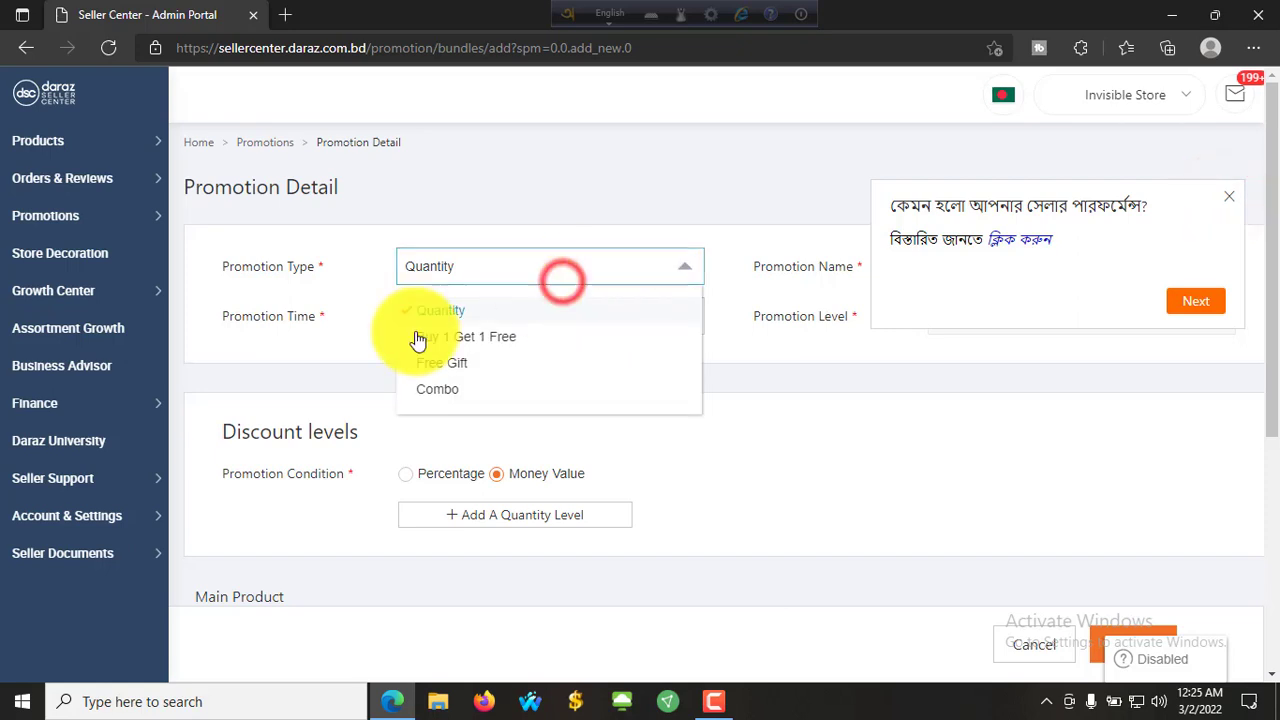
left_click(483, 342)
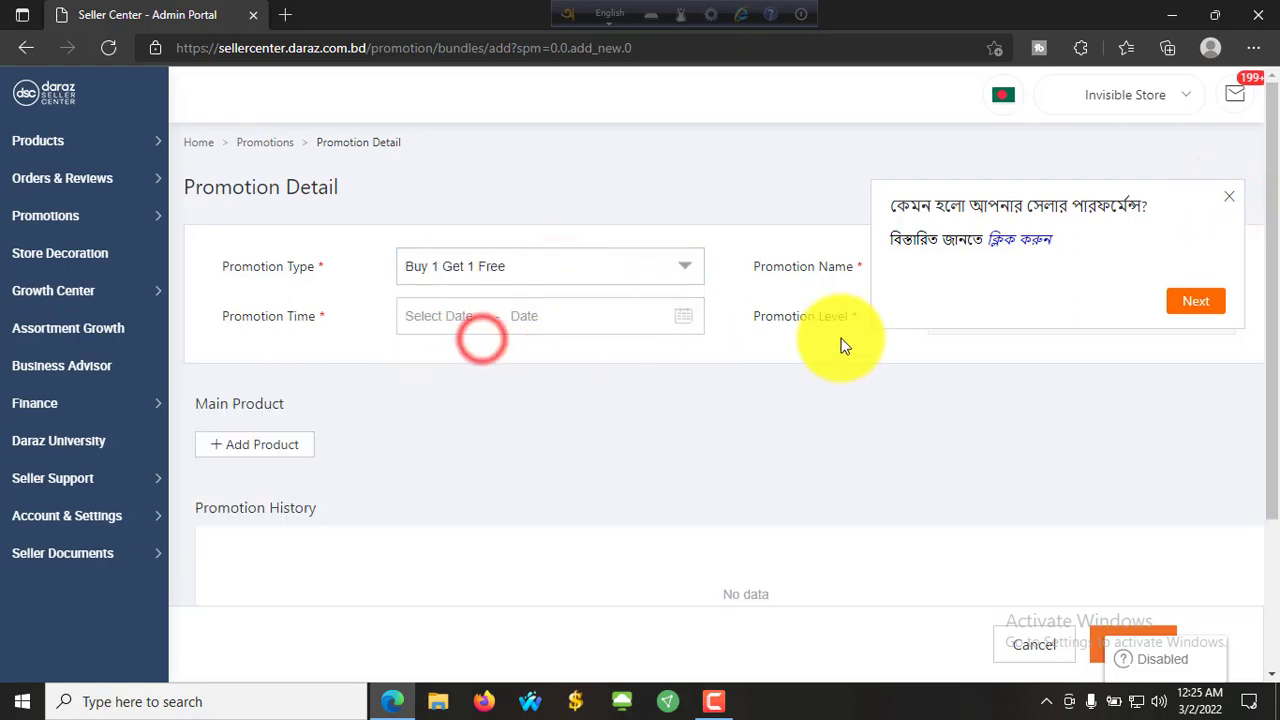
left_click(1229, 196)
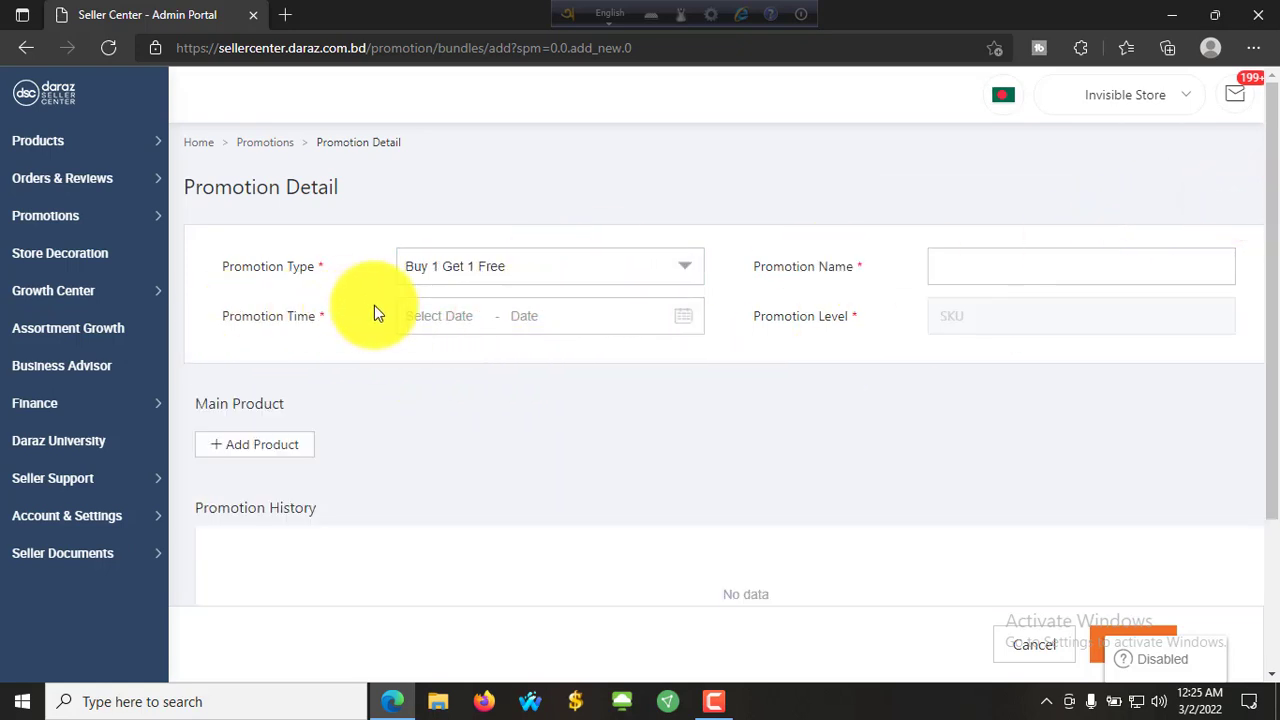
Step: Set the promotion time from 2022-03-05 to 2022-03-12 and enter Free as the promotion name
left_click(434, 315)
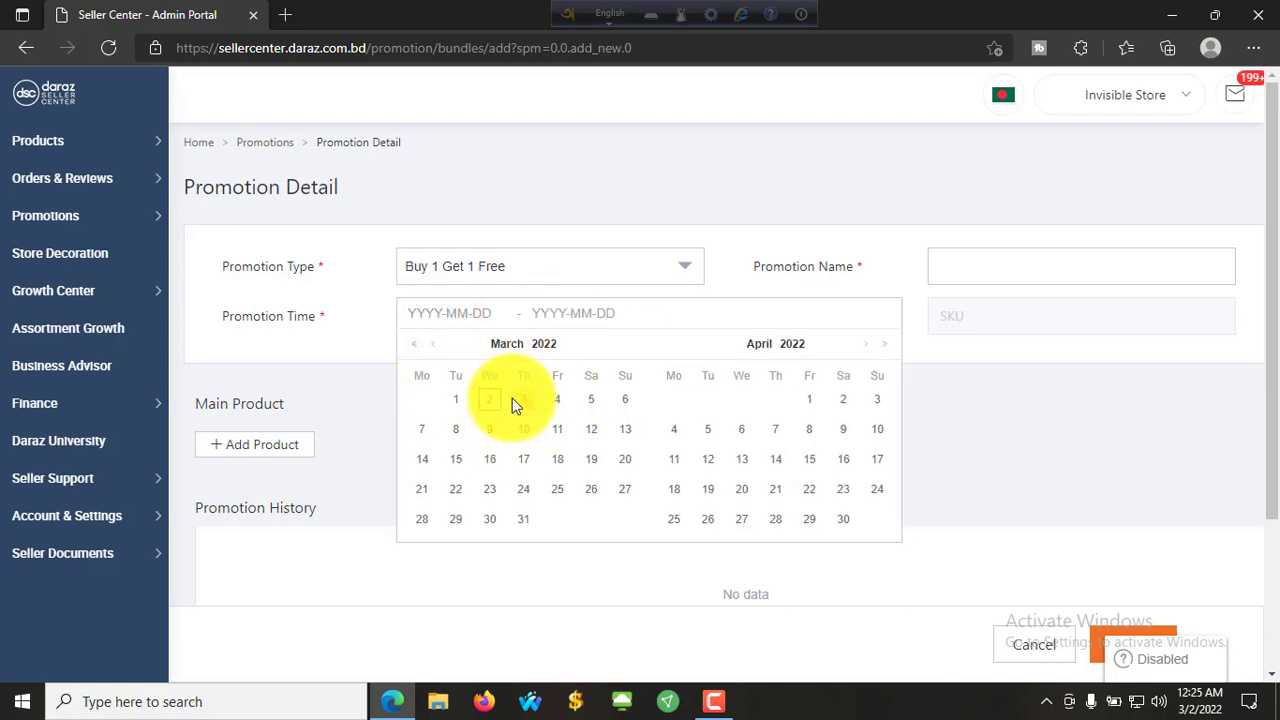
left_click(590, 400)
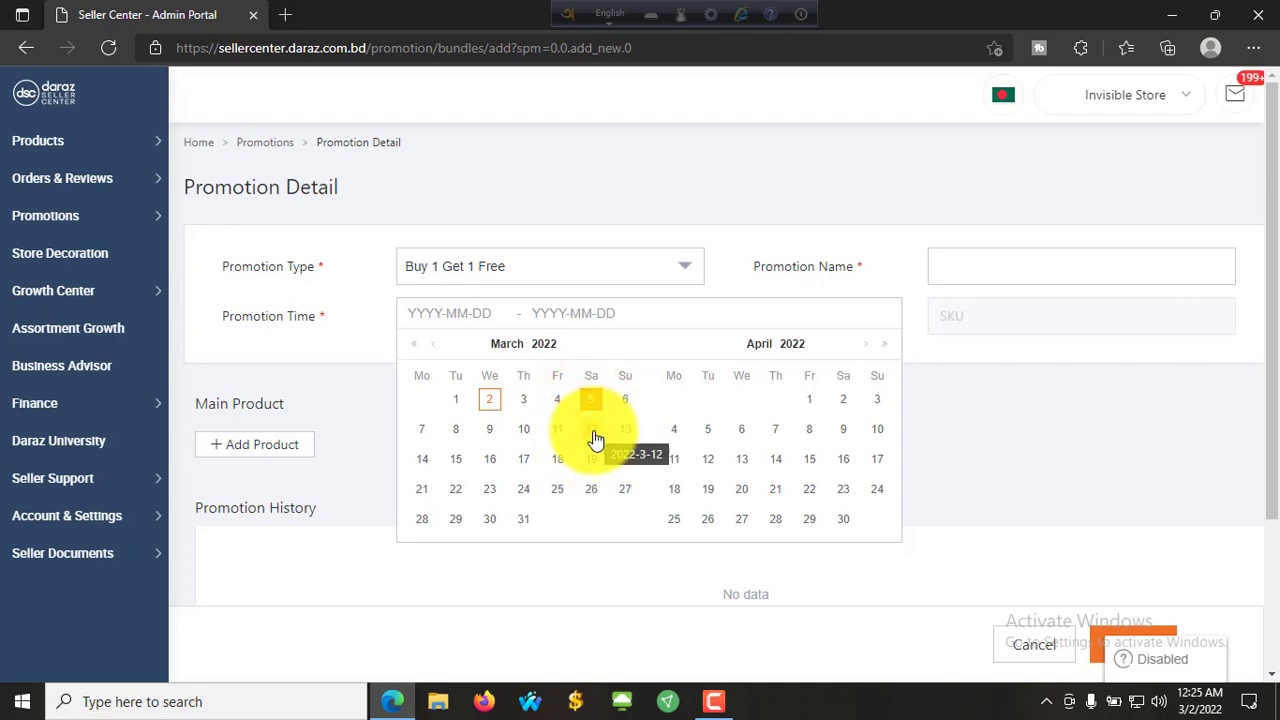
left_click(593, 433)
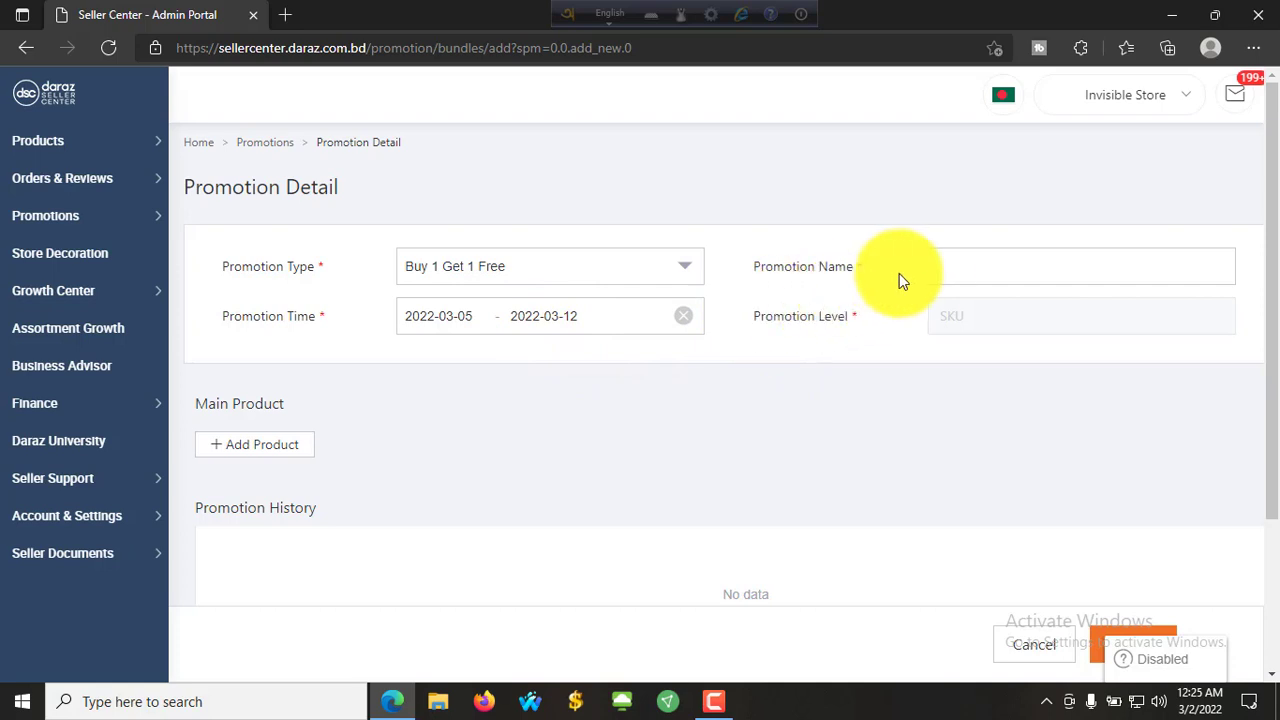
left_click(968, 268)
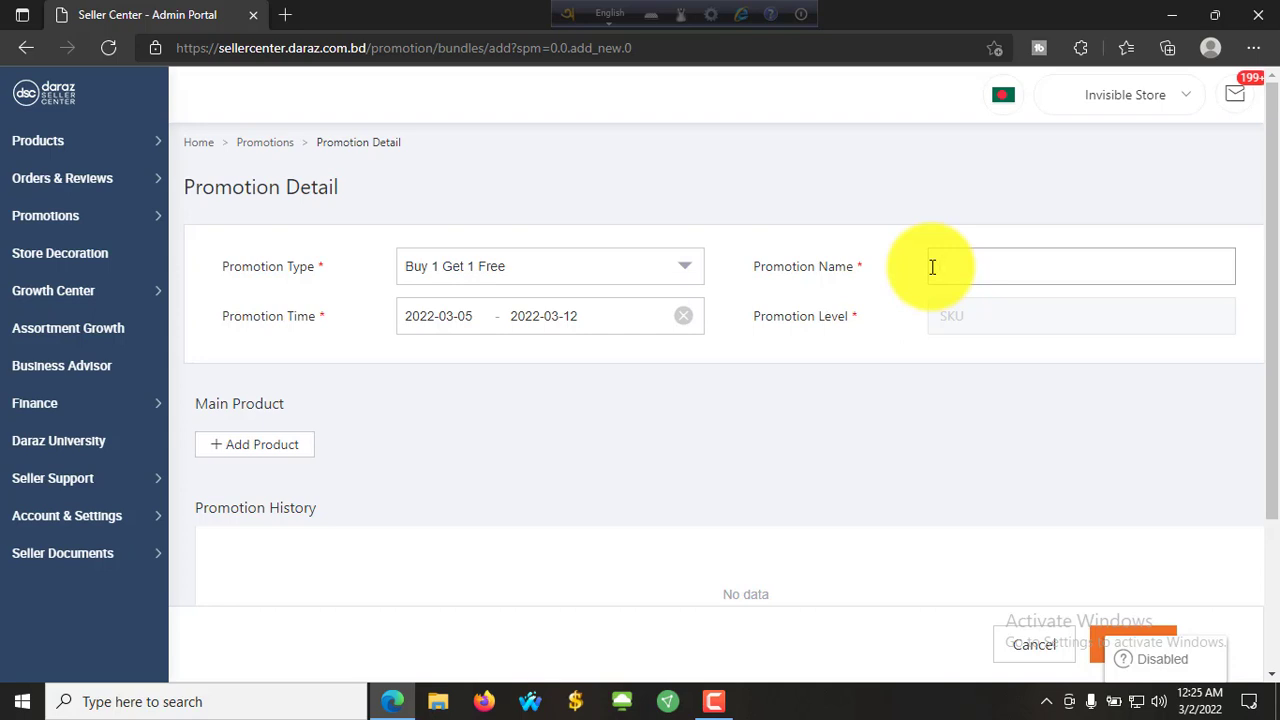
type("Free")
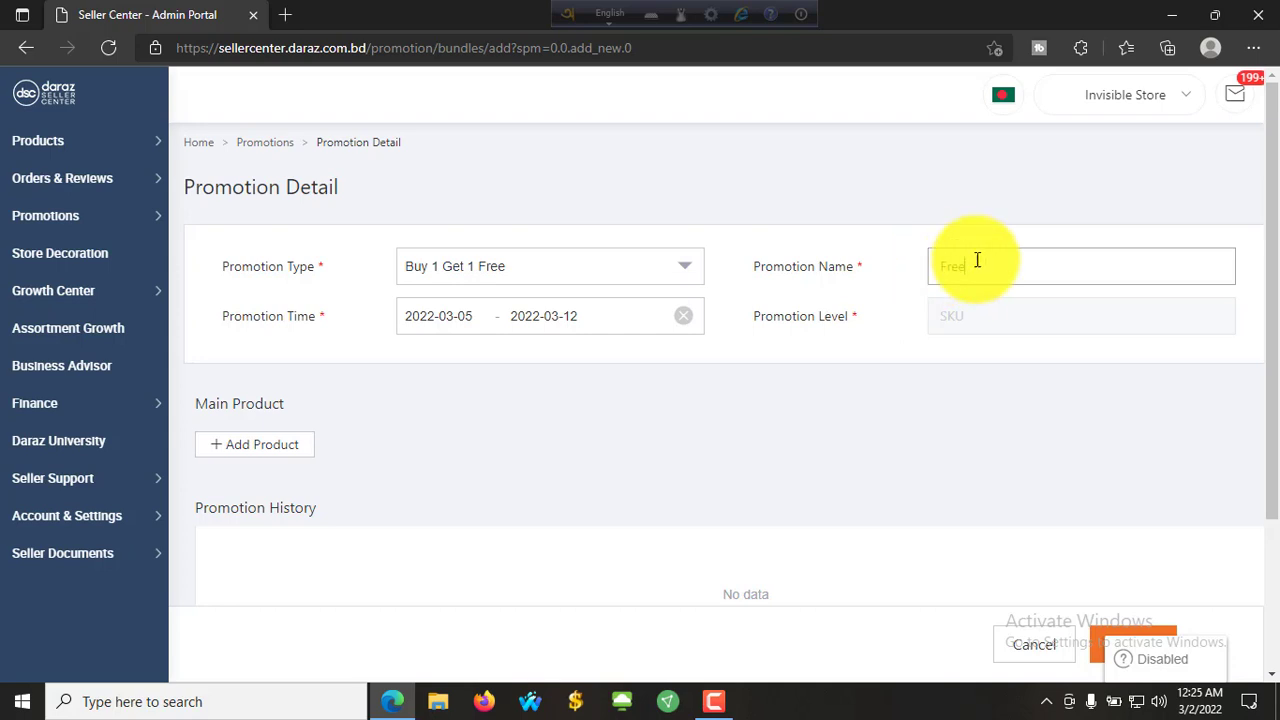
Step: Add the picture frame products with SKU 25 and SKU 30 to the promotion as main products
scroll(230, 410, "down", 1)
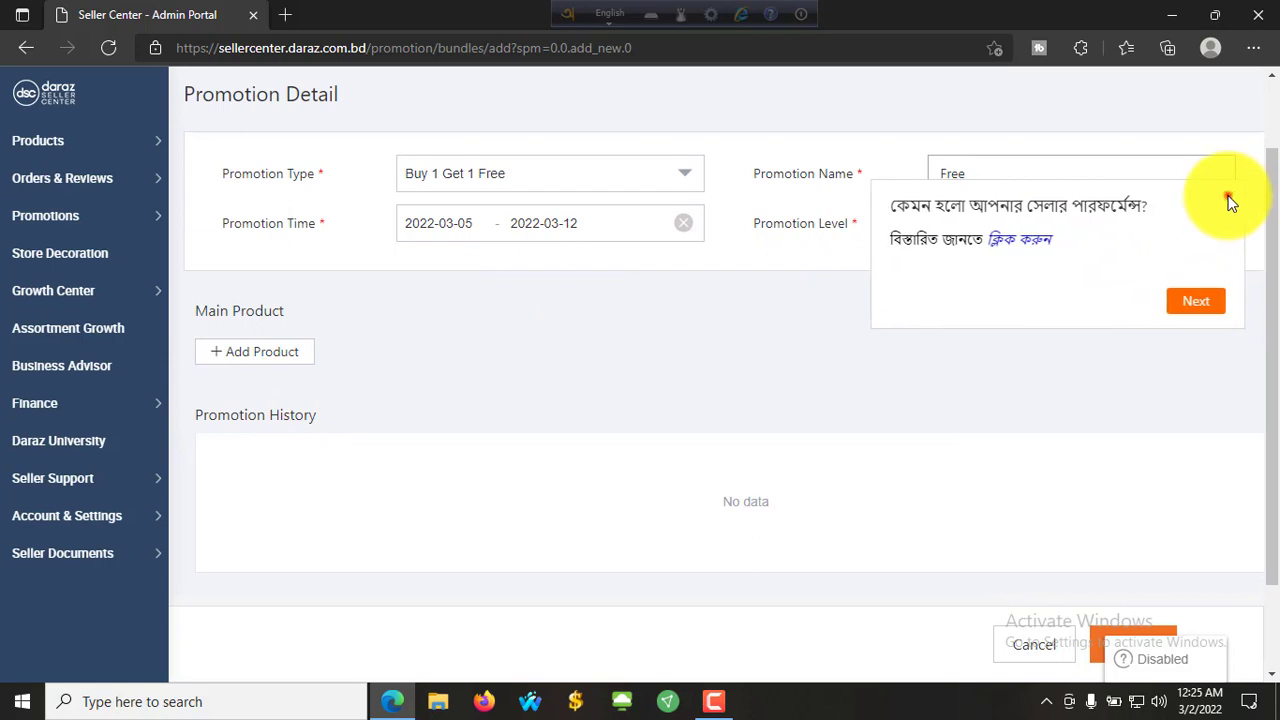
left_click(1231, 197)
scroll(255, 320, "down", 1)
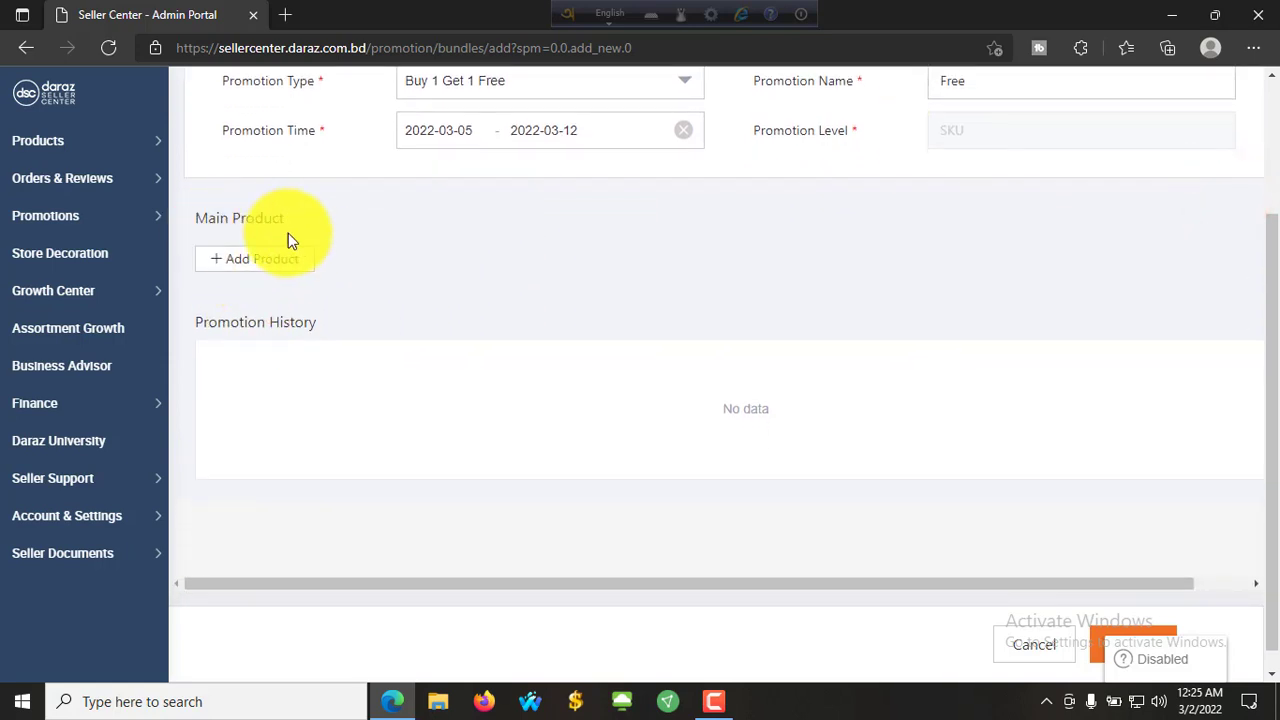
left_click(252, 261)
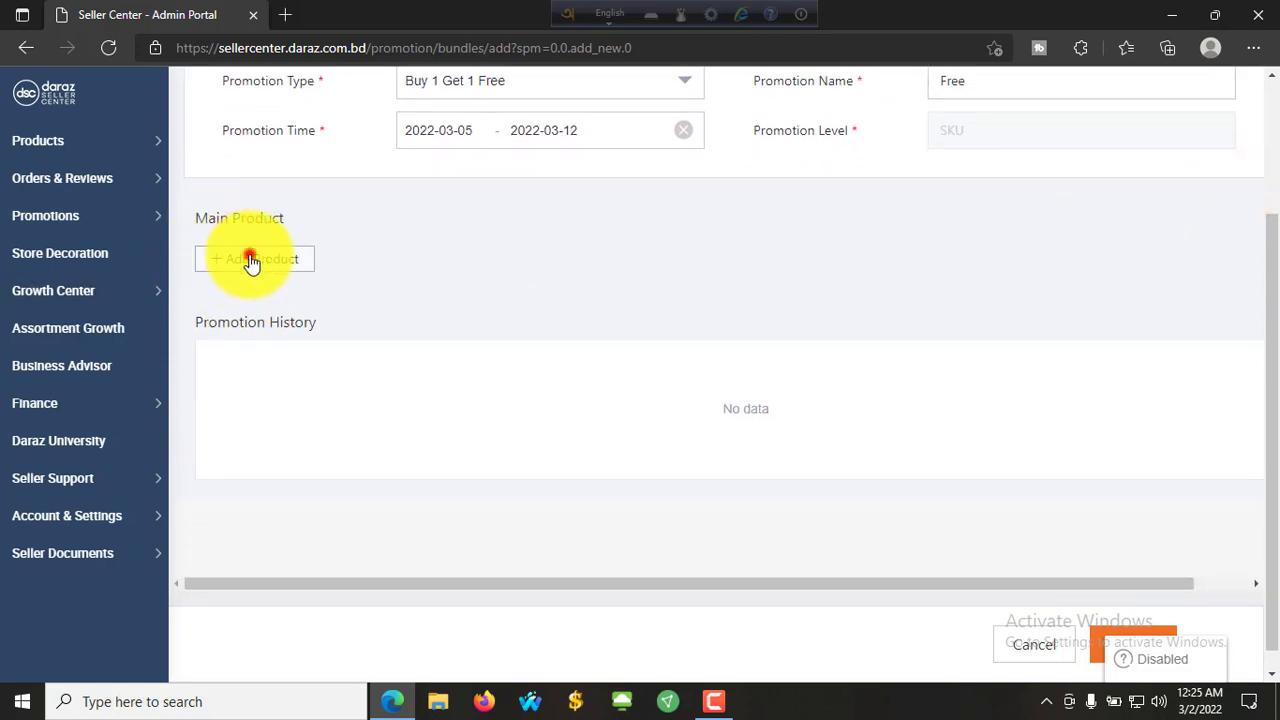
scroll(574, 364, "down", 4)
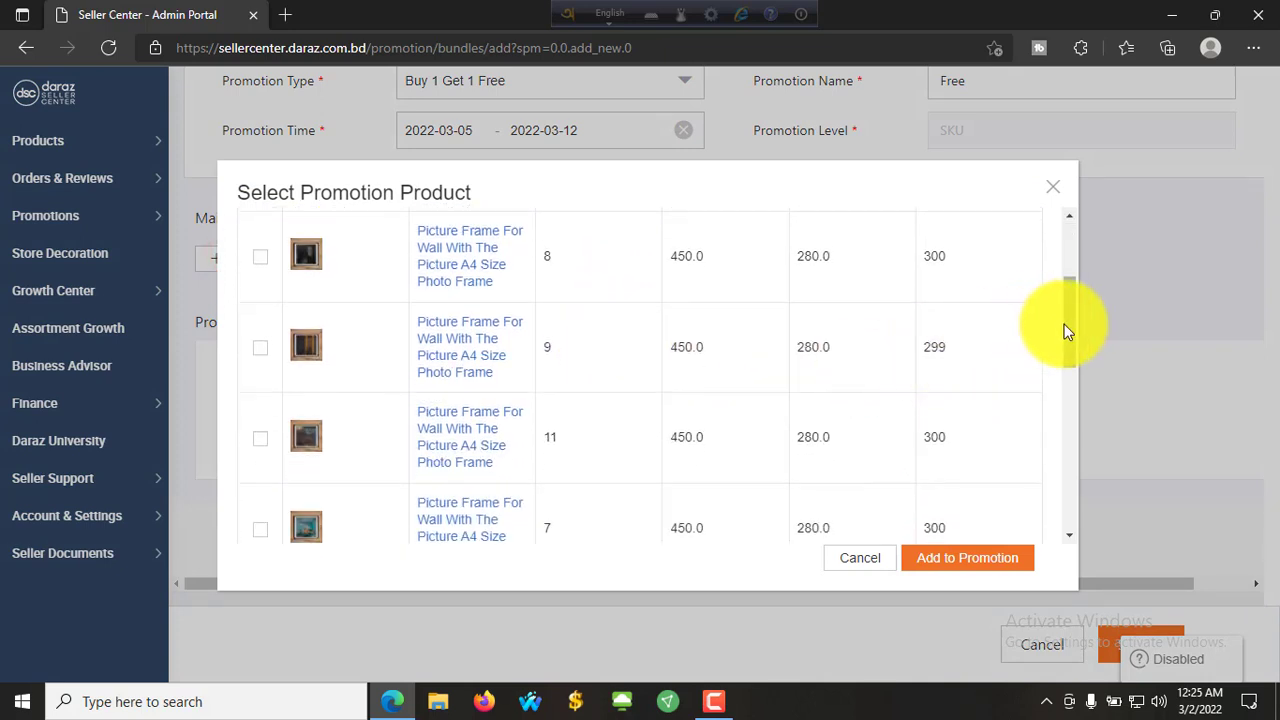
left_click_drag(1067, 326, 1017, 229)
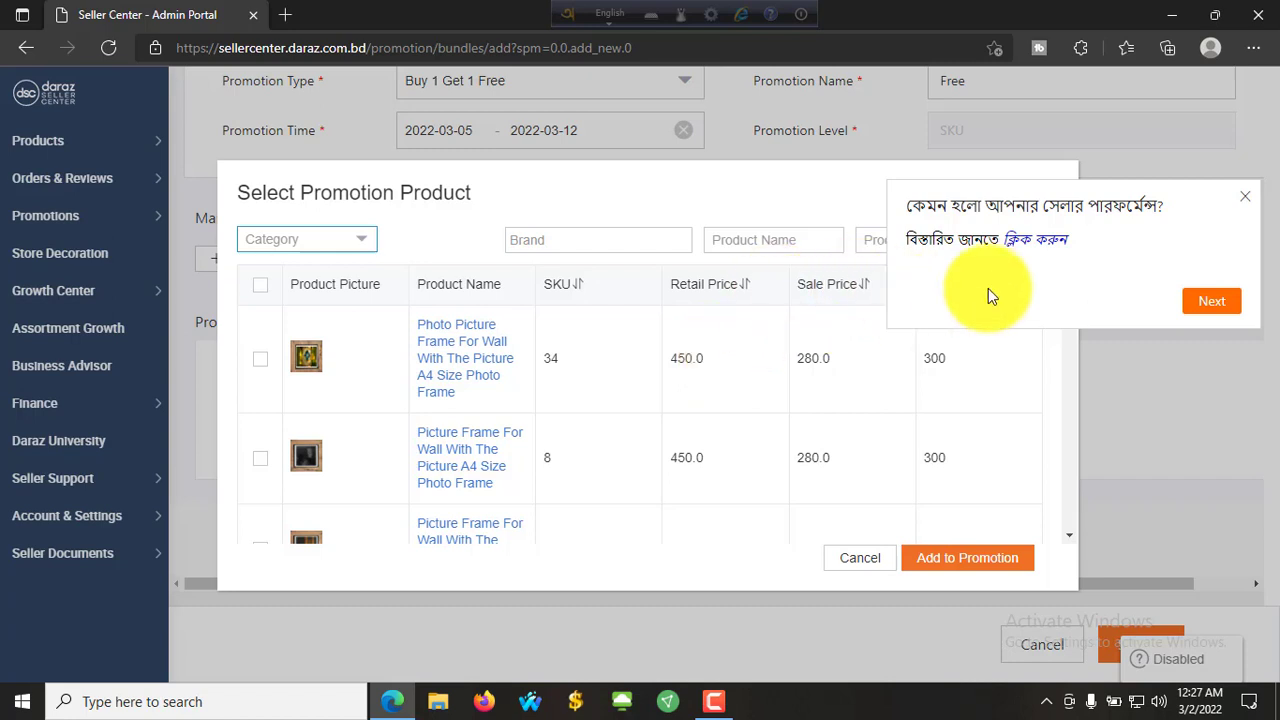
left_click(1245, 203)
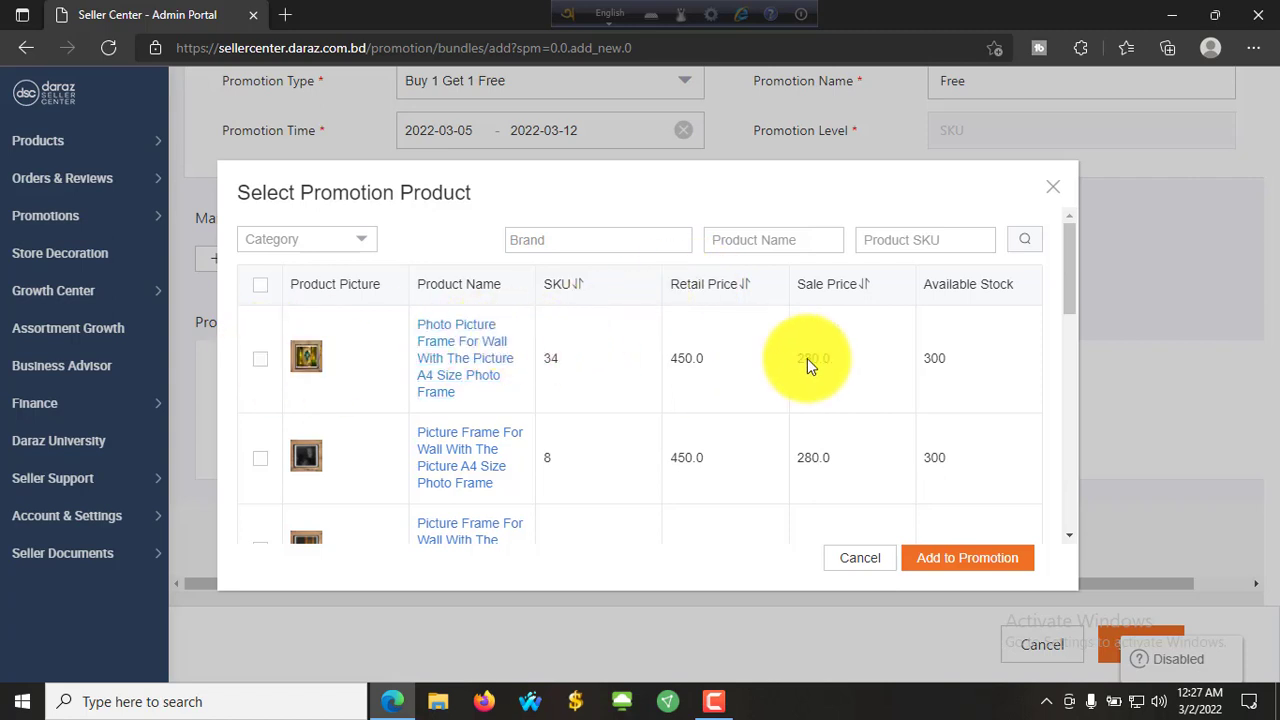
left_click_drag(1071, 298, 1099, 385)
left_click(260, 300)
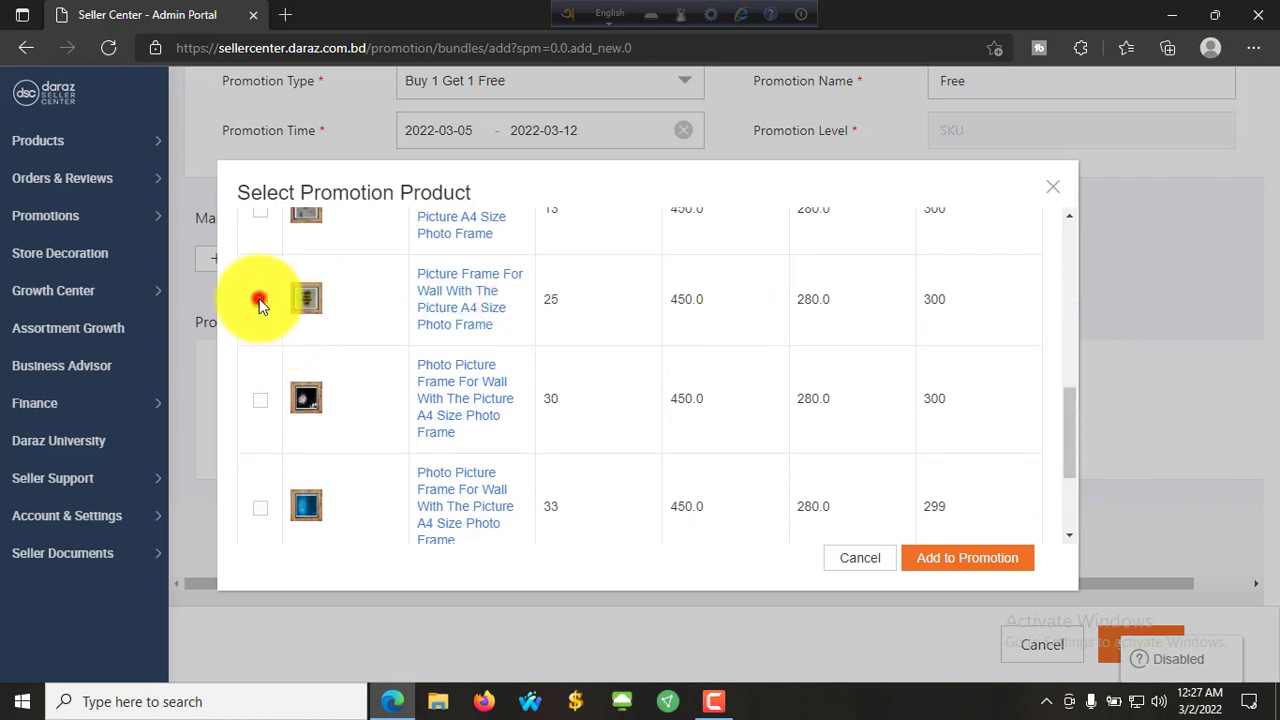
left_click(264, 400)
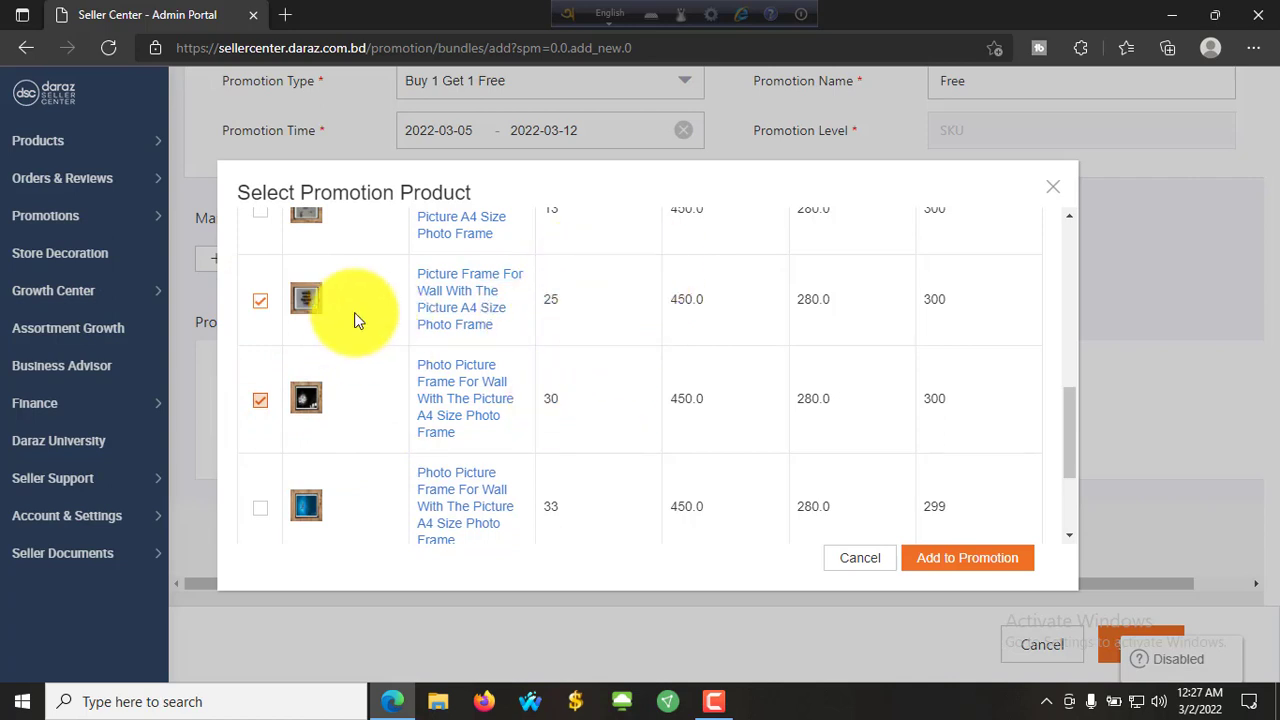
left_click(951, 561)
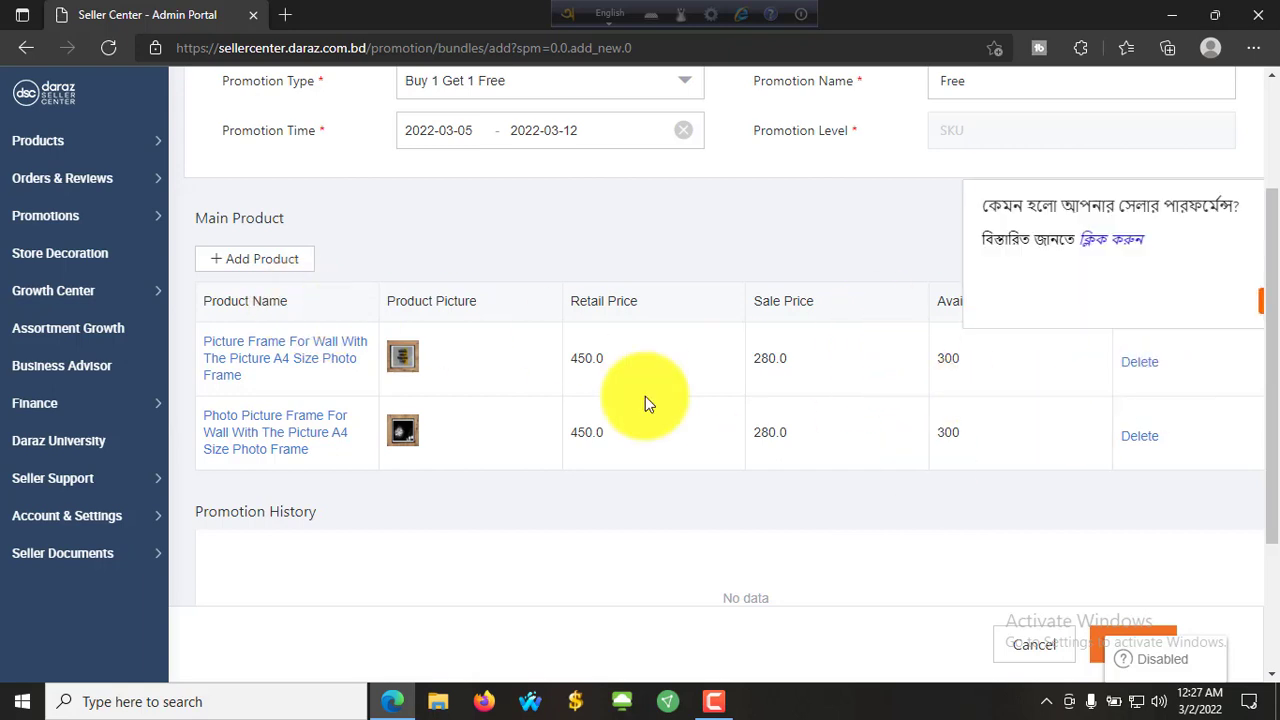
Step: Try to submit the promotion with the two main products, and return to the promotion form
left_click(1228, 202)
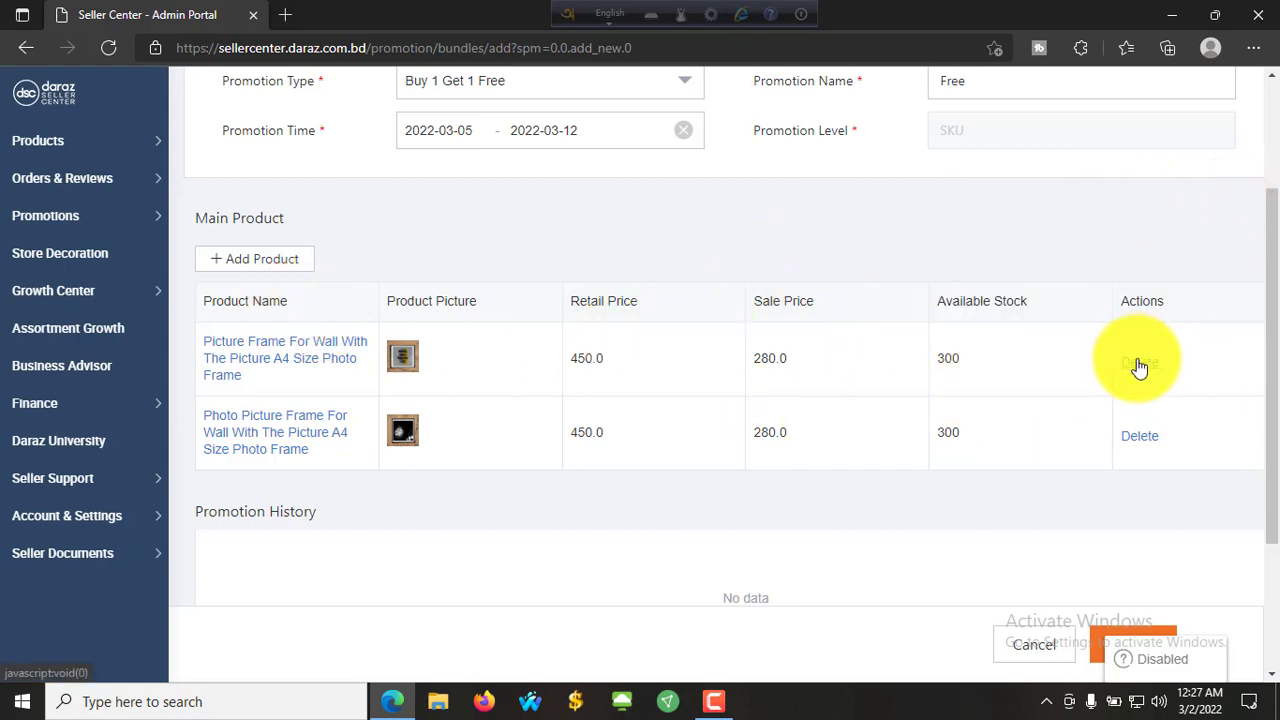
scroll(620, 377, "down", 2)
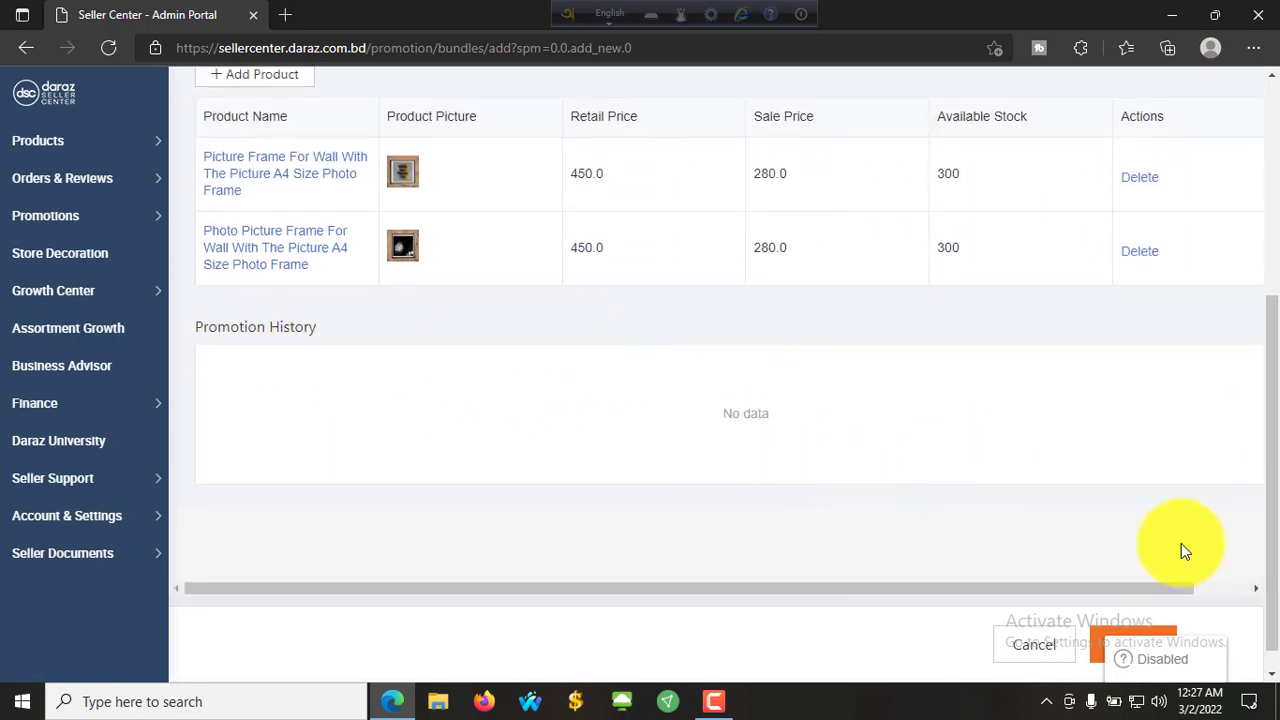
left_click(1140, 655)
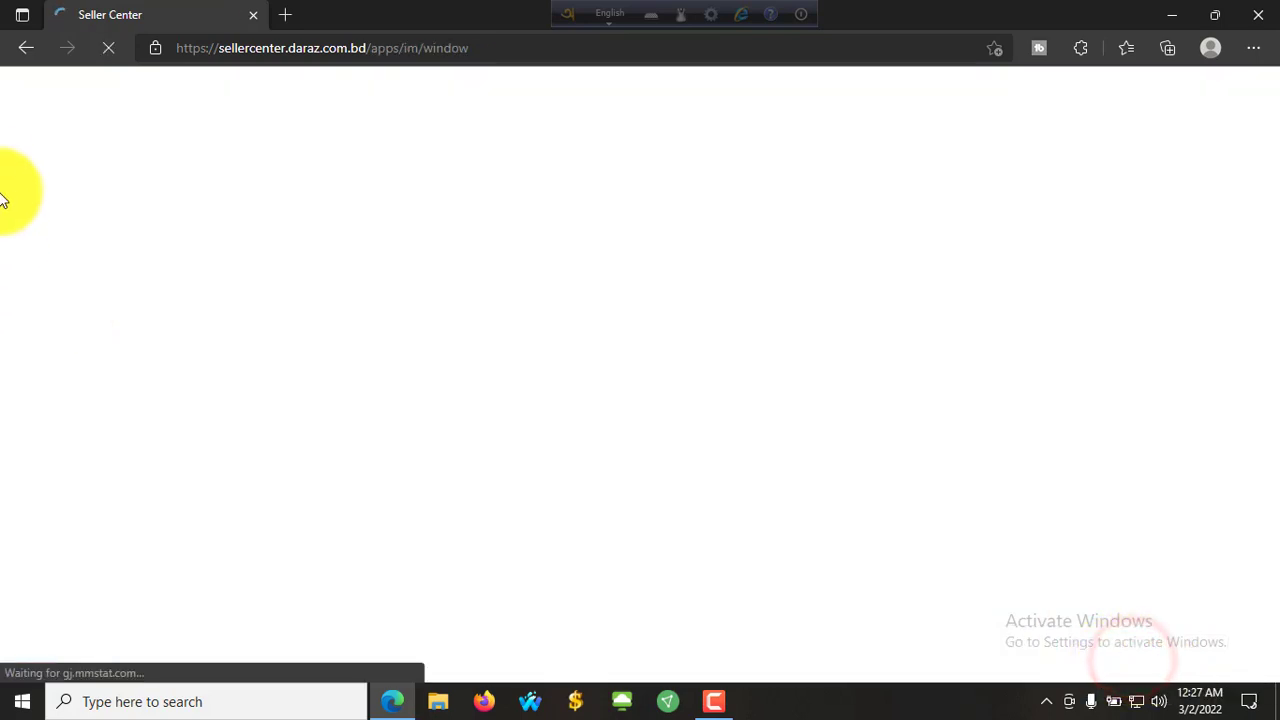
left_click(26, 47)
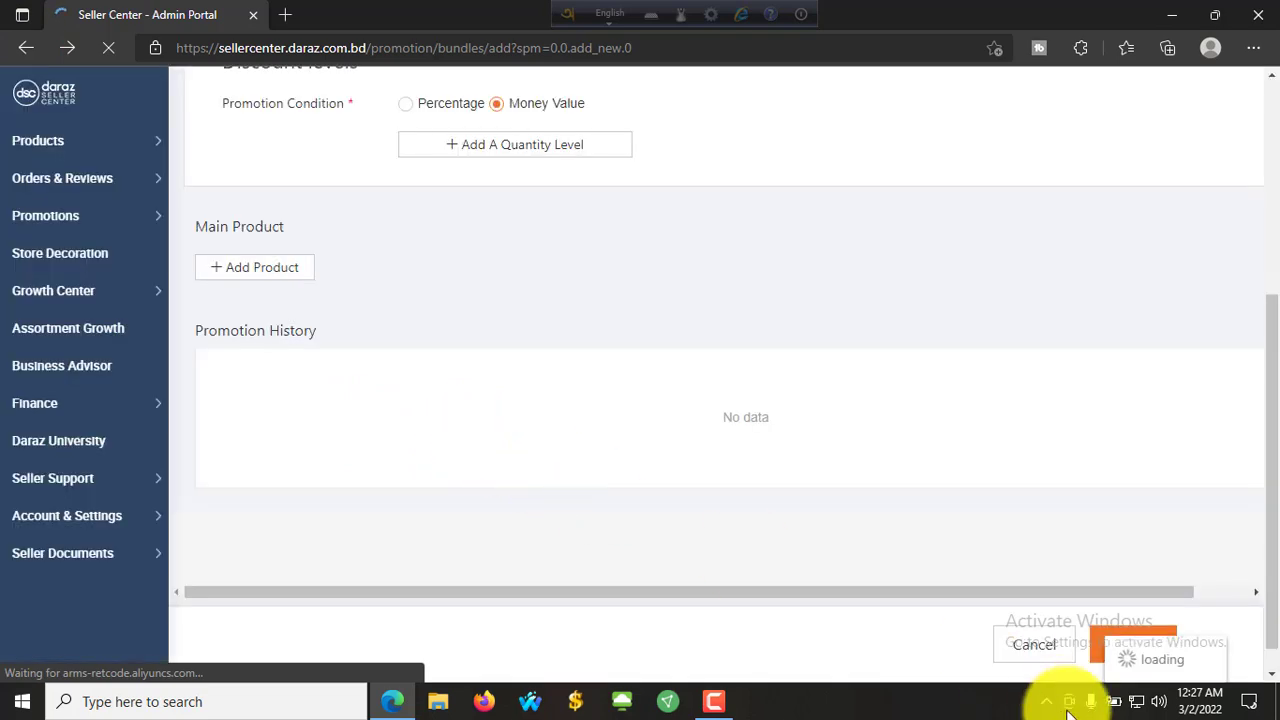
left_click(1231, 196)
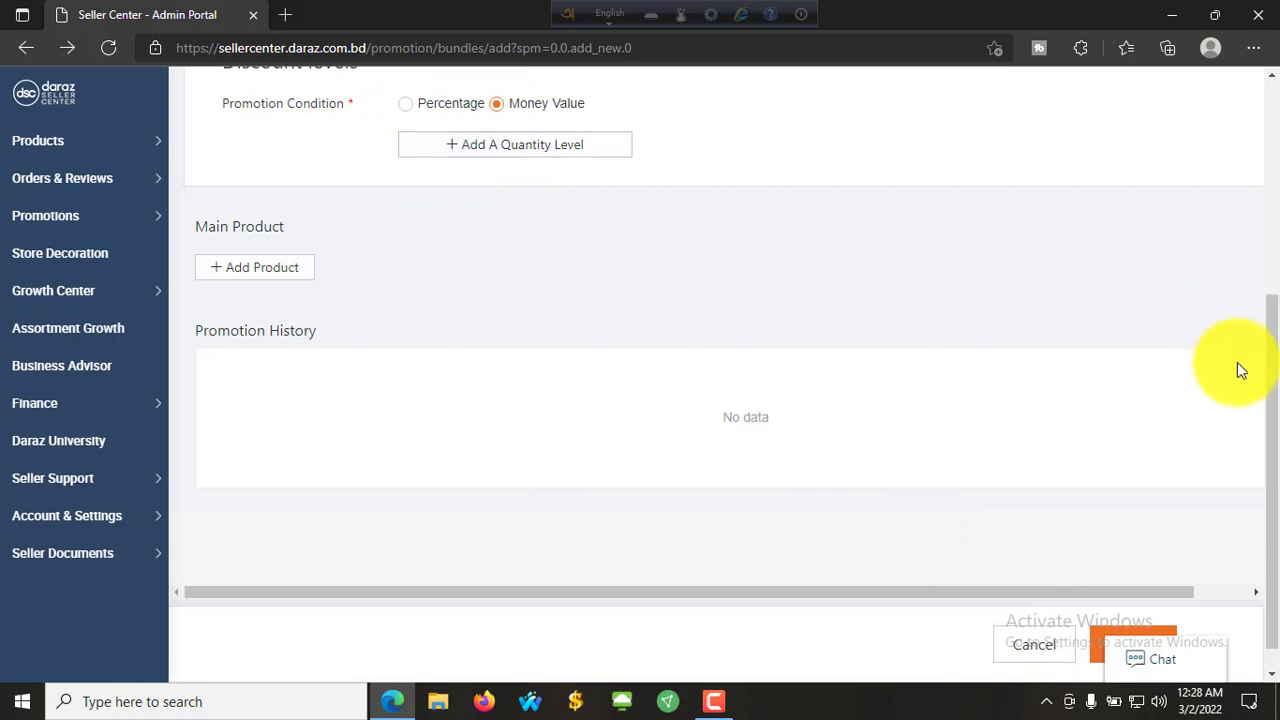
Step: Set the promotion type to Buy 1 Get 1 Free and enter Free as the promotion name
left_click_drag(1271, 371, 1260, 160)
left_click(586, 264)
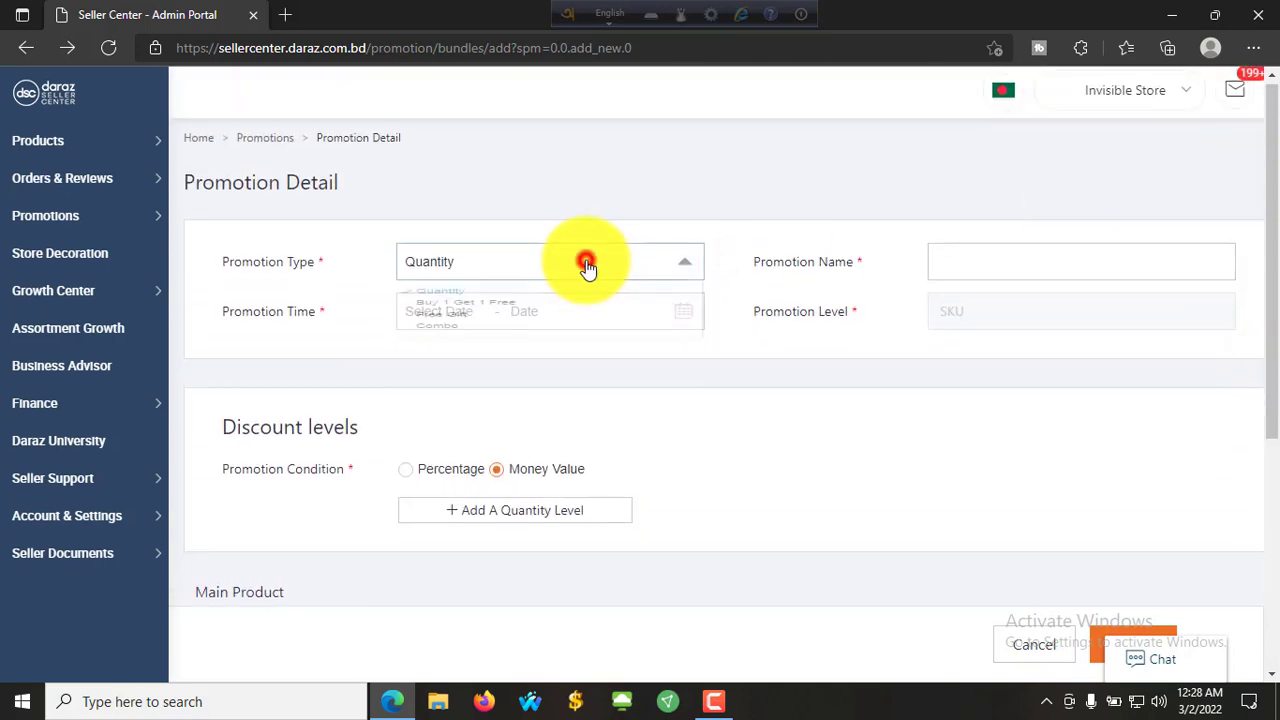
left_click(450, 333)
left_click(971, 264)
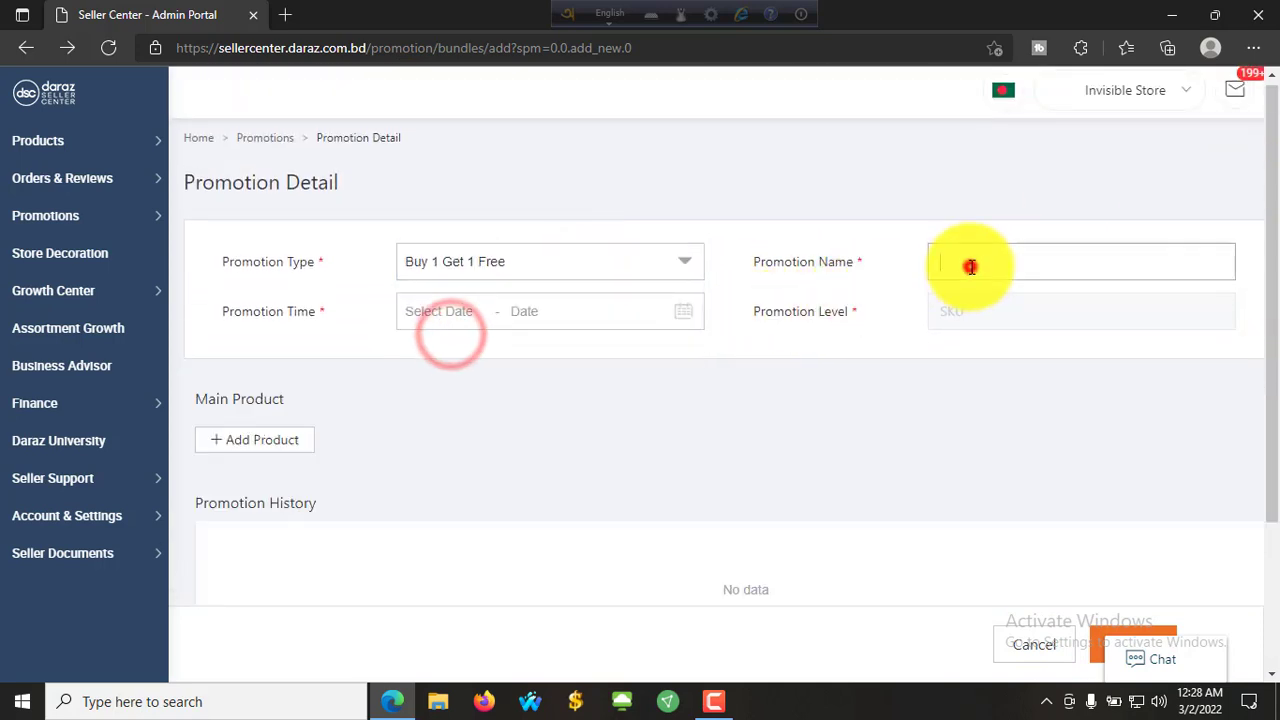
type("Free")
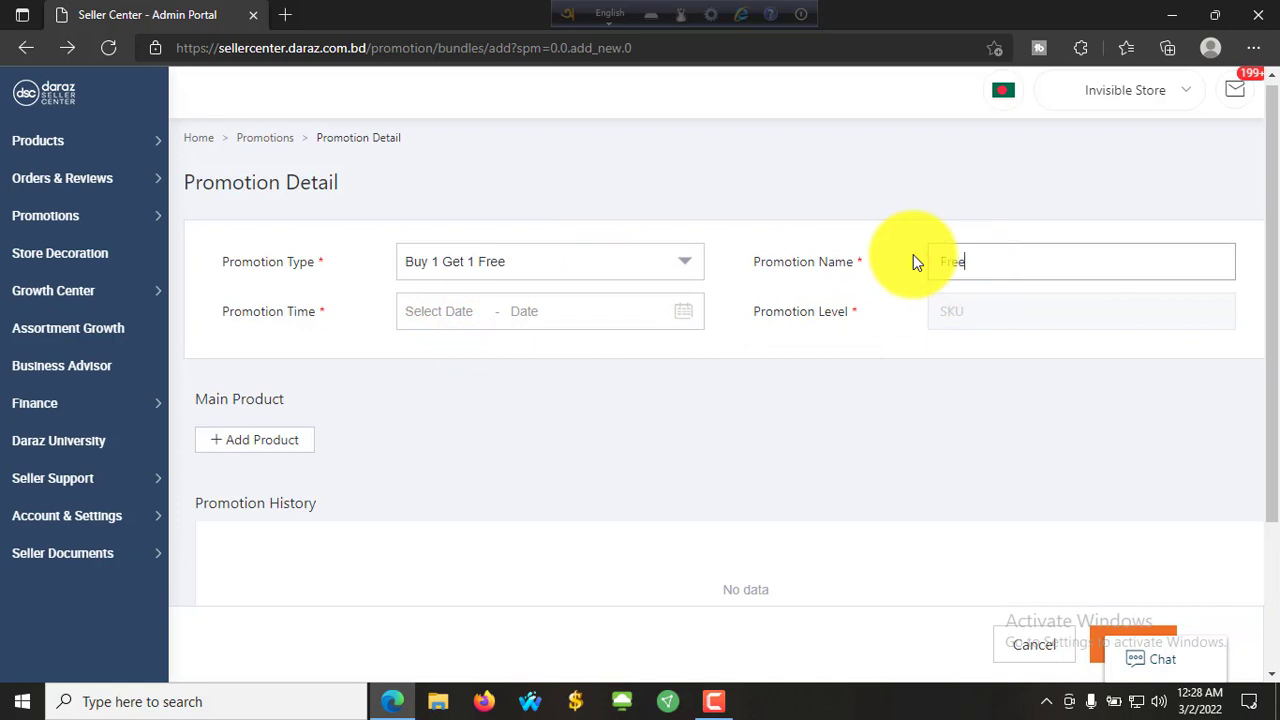
Step: Set the promotion time to run from 2022-03-05 to 2022-03-12
left_click(471, 322)
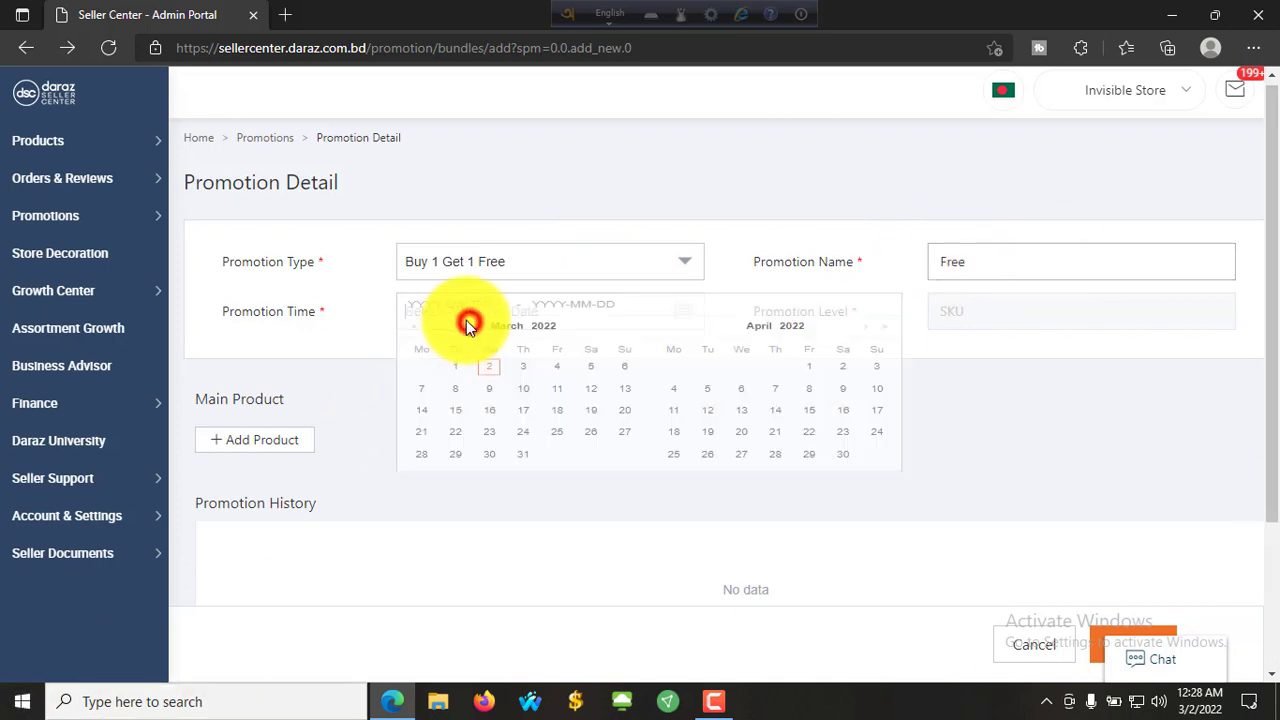
left_click(523, 397)
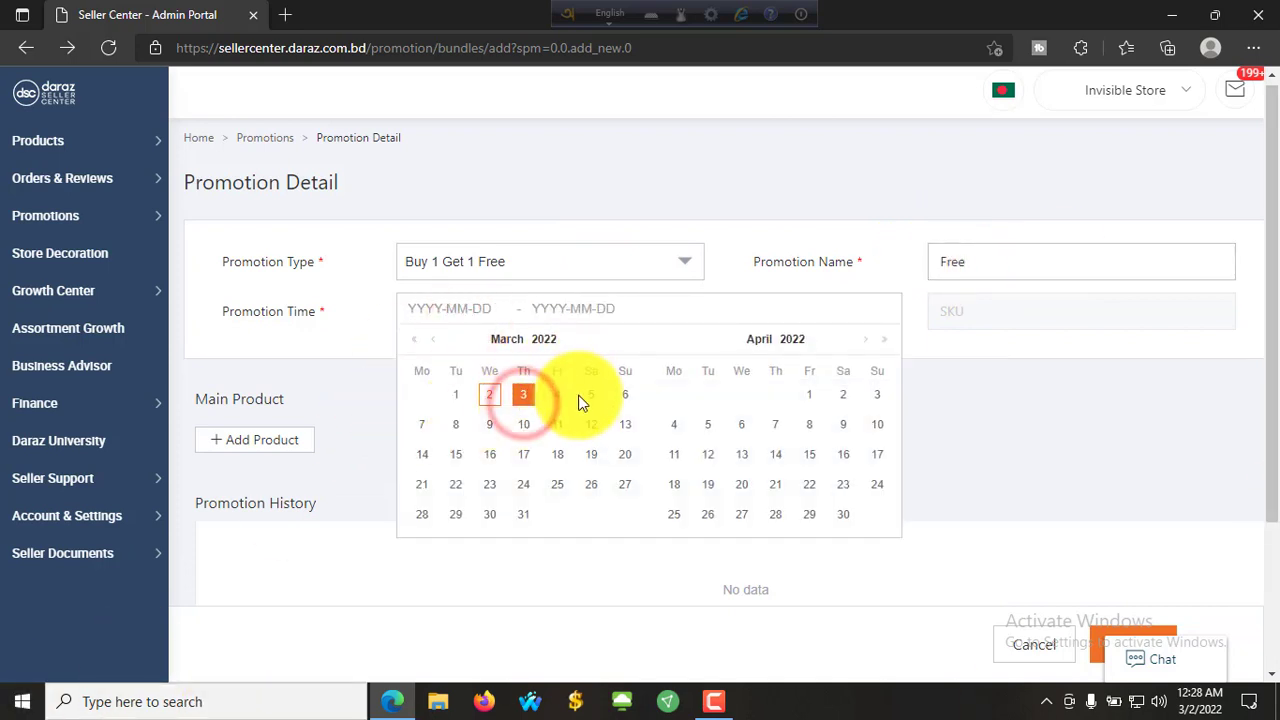
left_click(591, 394)
left_click(463, 317)
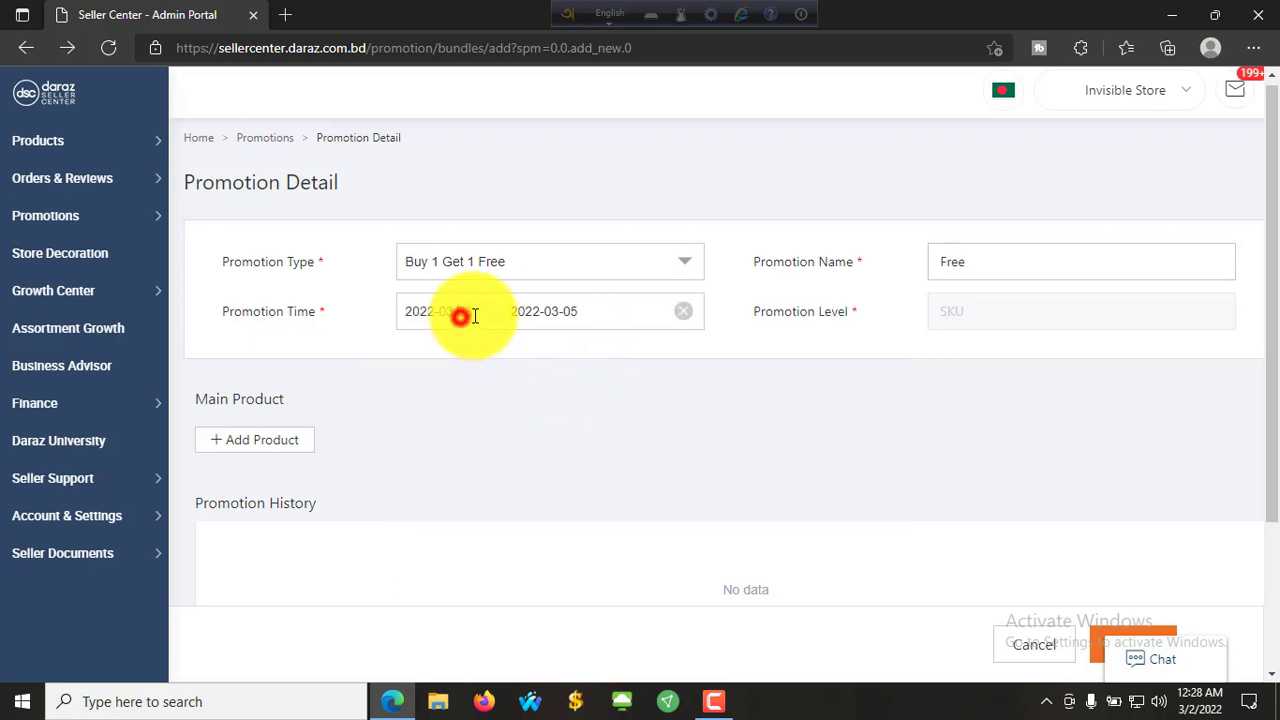
left_click(552, 398)
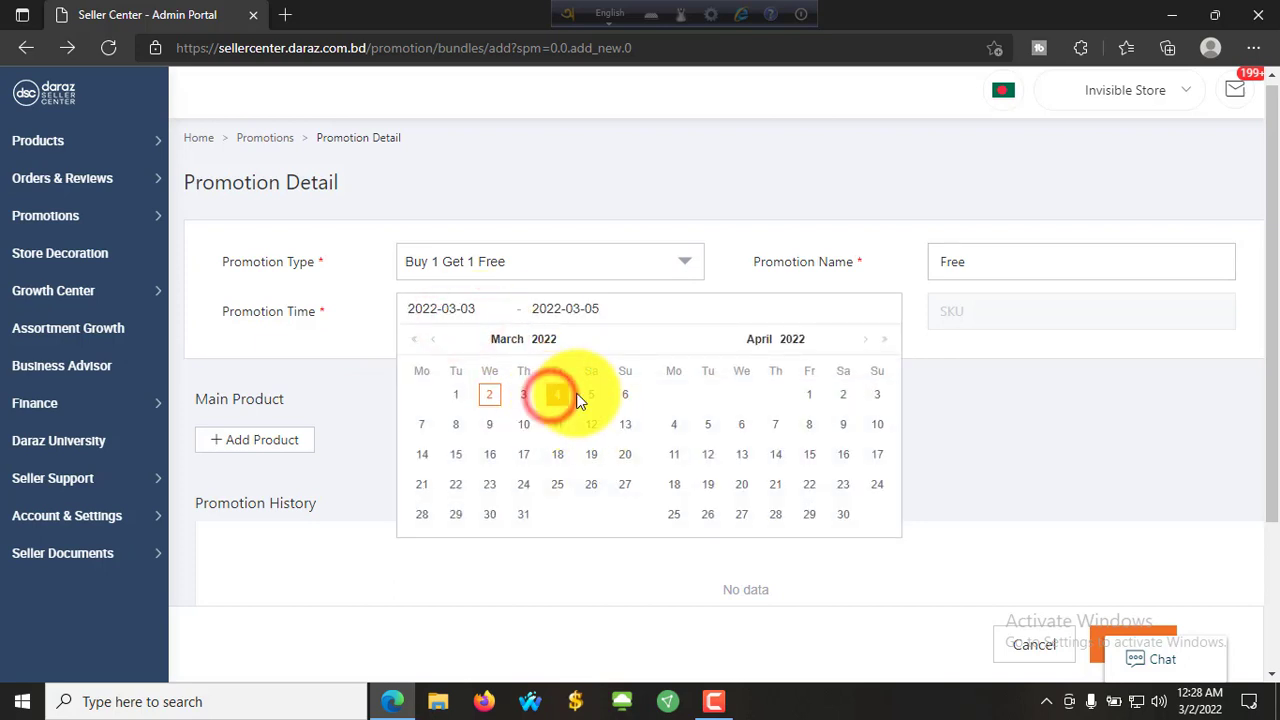
left_click(588, 394)
left_click(527, 316)
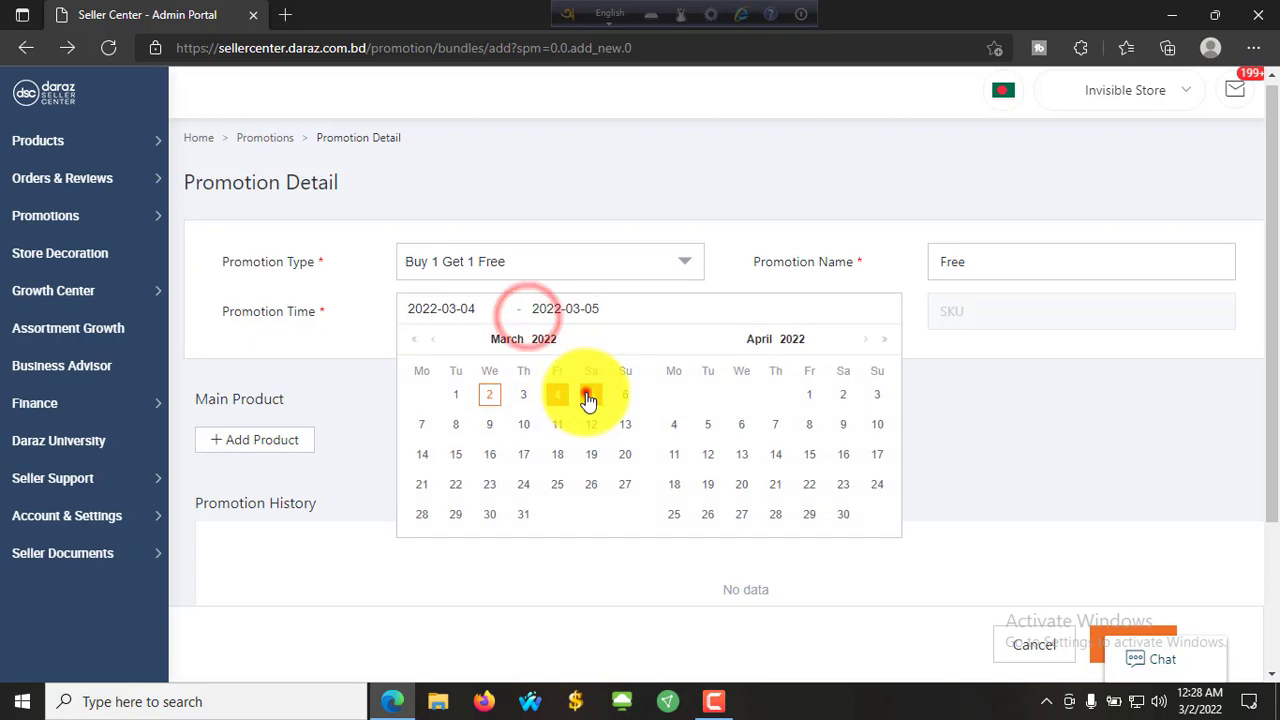
left_click(591, 389)
left_click(591, 420)
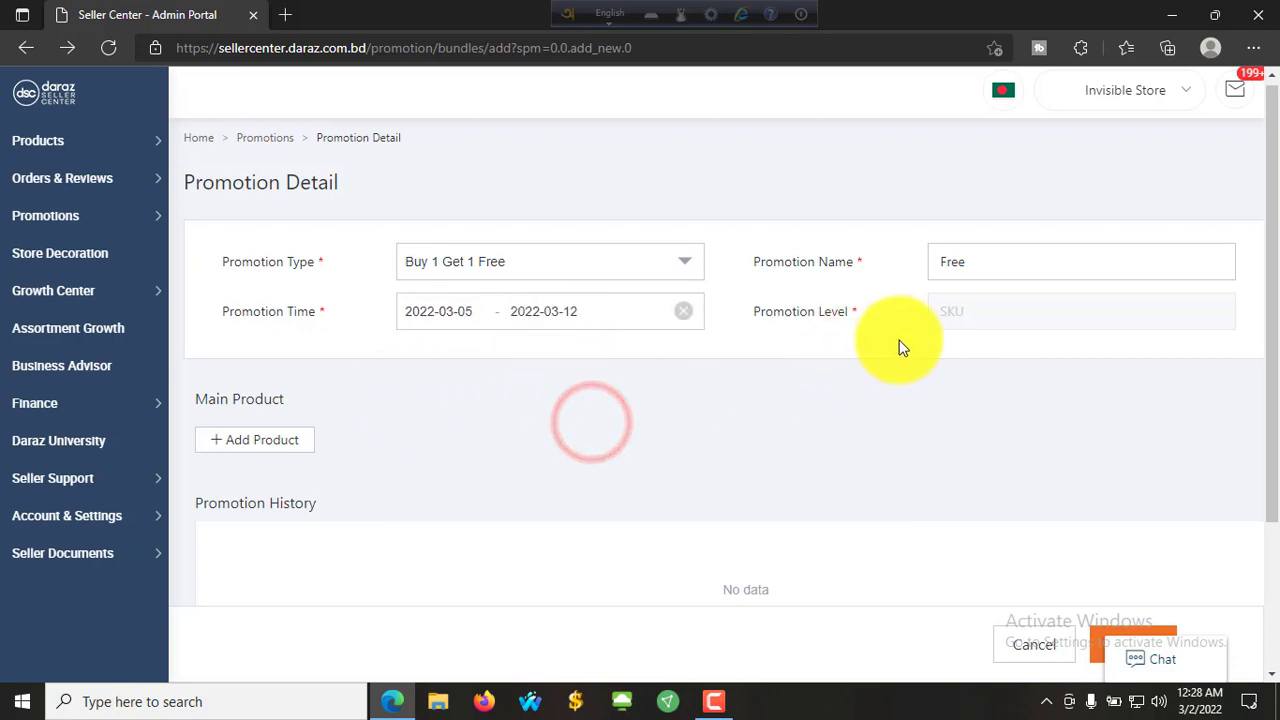
Step: Add the picture frame products with SKU 34 and SKU 8 as the promotion's main products
scroll(600, 400, "down", 2)
left_click(272, 259)
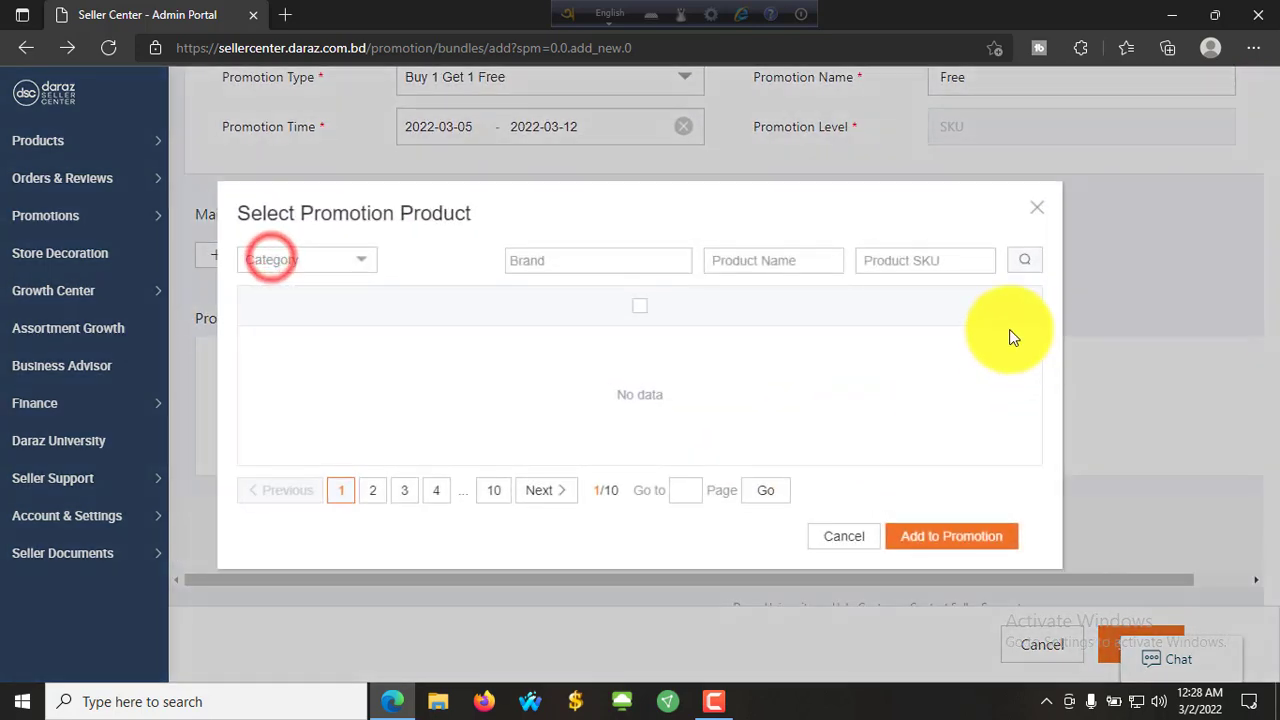
left_click(262, 357)
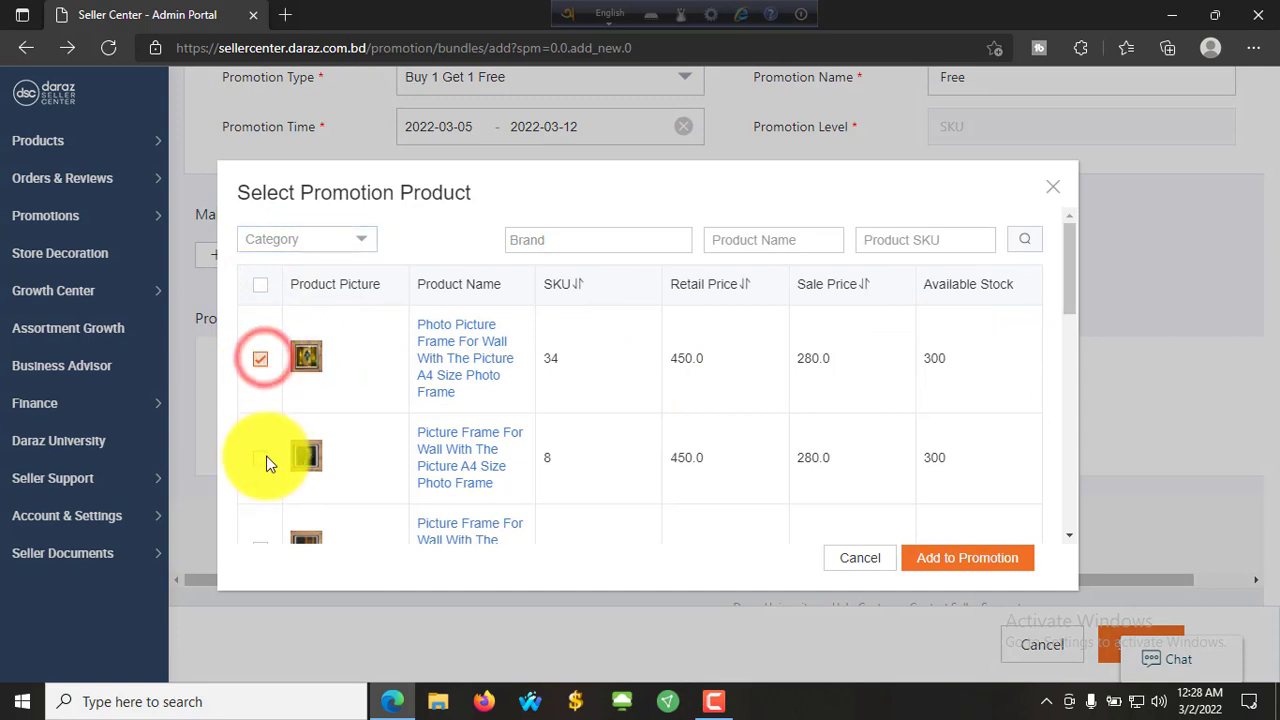
left_click(261, 457)
left_click(928, 552)
Step: Review the main products in the promotion form and submit the Buy 1 Get 1 Free promotion
scroll(543, 454, "down", 2)
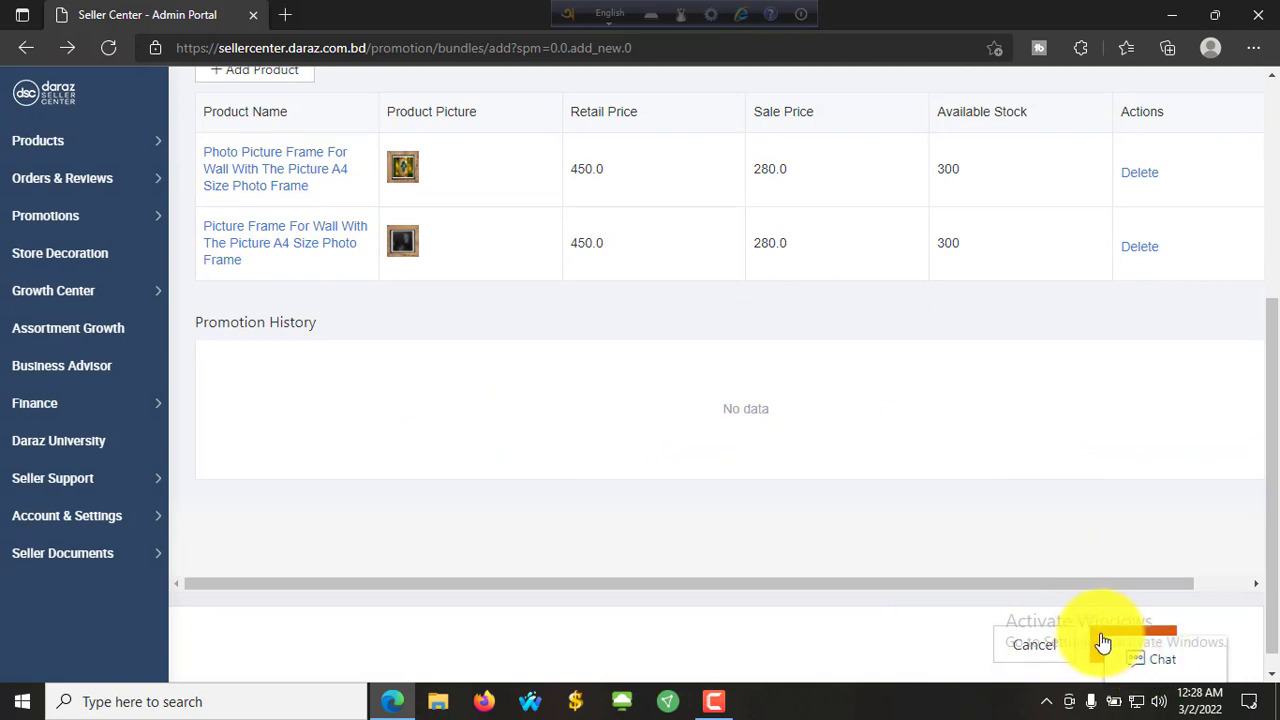
scroll(1104, 641, "down", 1)
scroll(1104, 641, "up", 2)
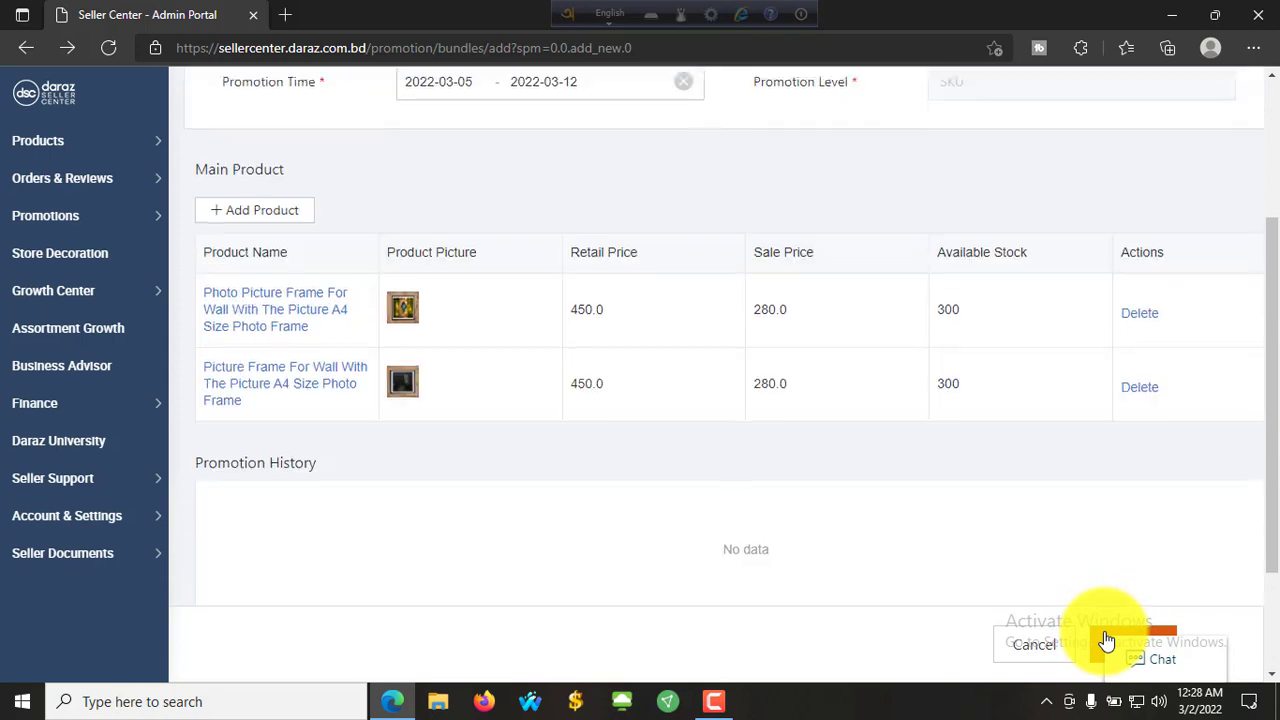
scroll(1108, 650, "down", 2)
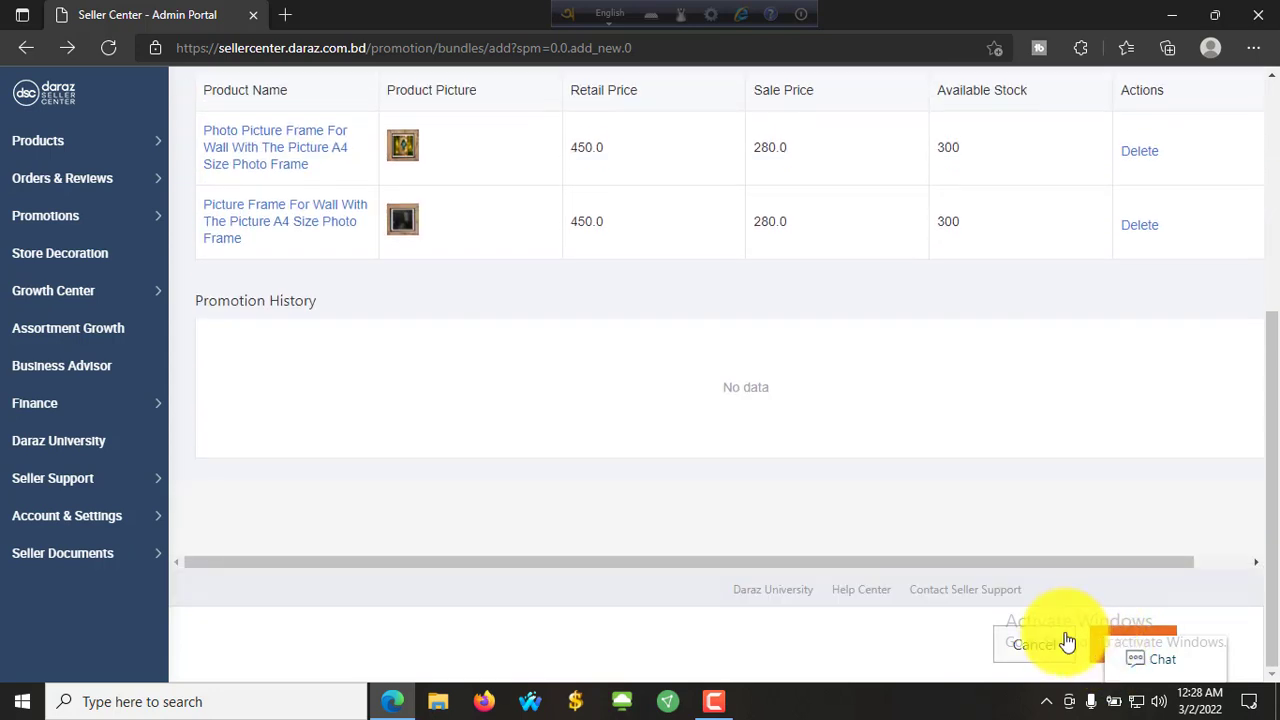
left_click_drag(1077, 566, 1181, 570)
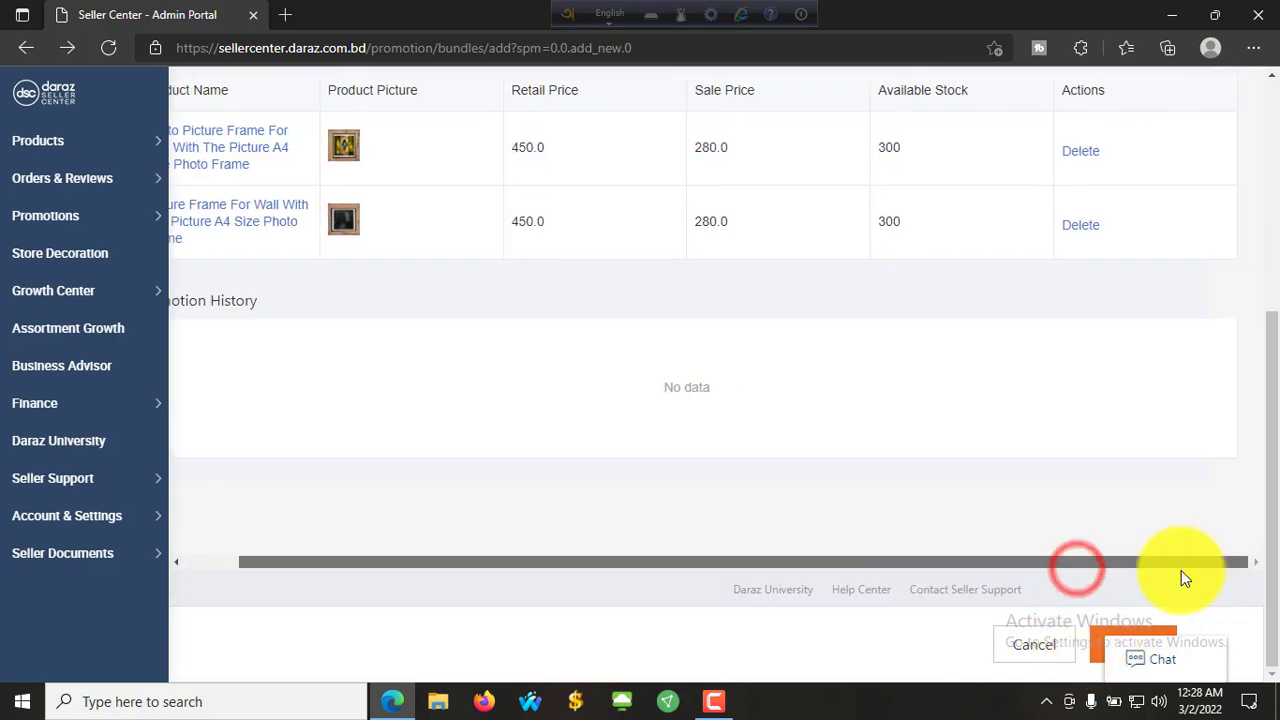
left_click(1100, 645)
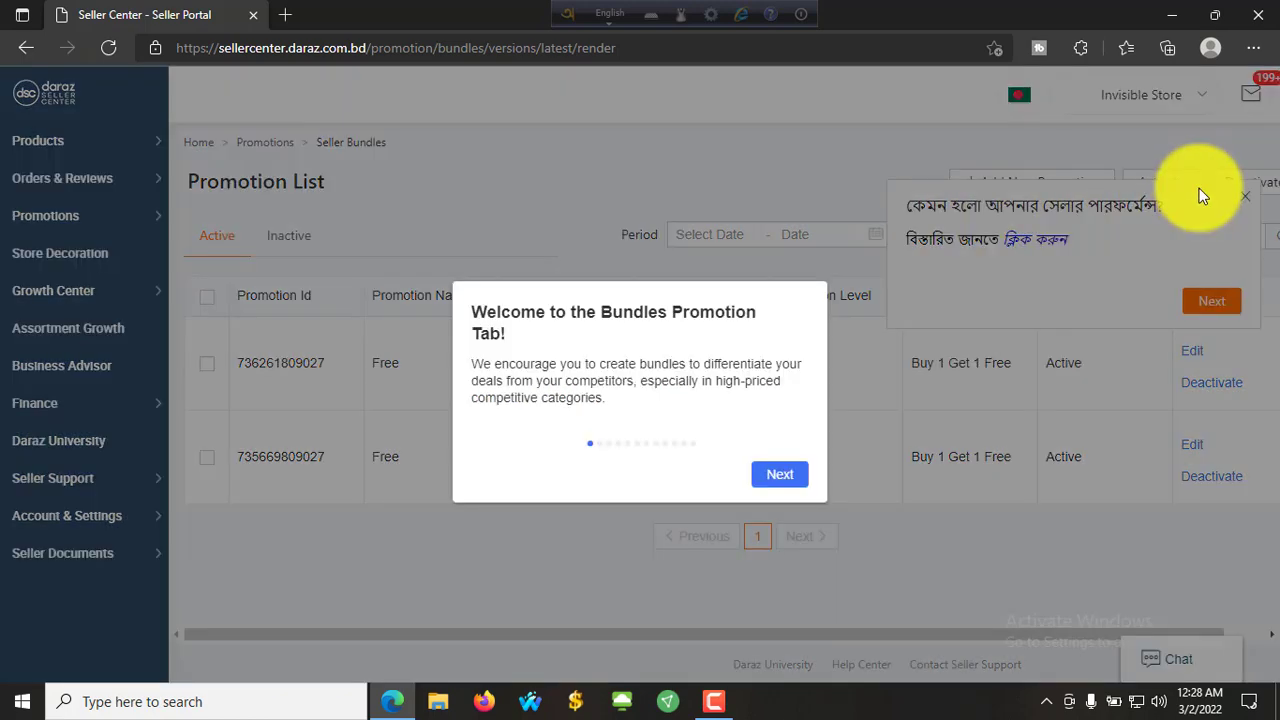
Step: Dismiss the pop-ups covering the promotion list and check its inactive and active promotions
left_click(1245, 196)
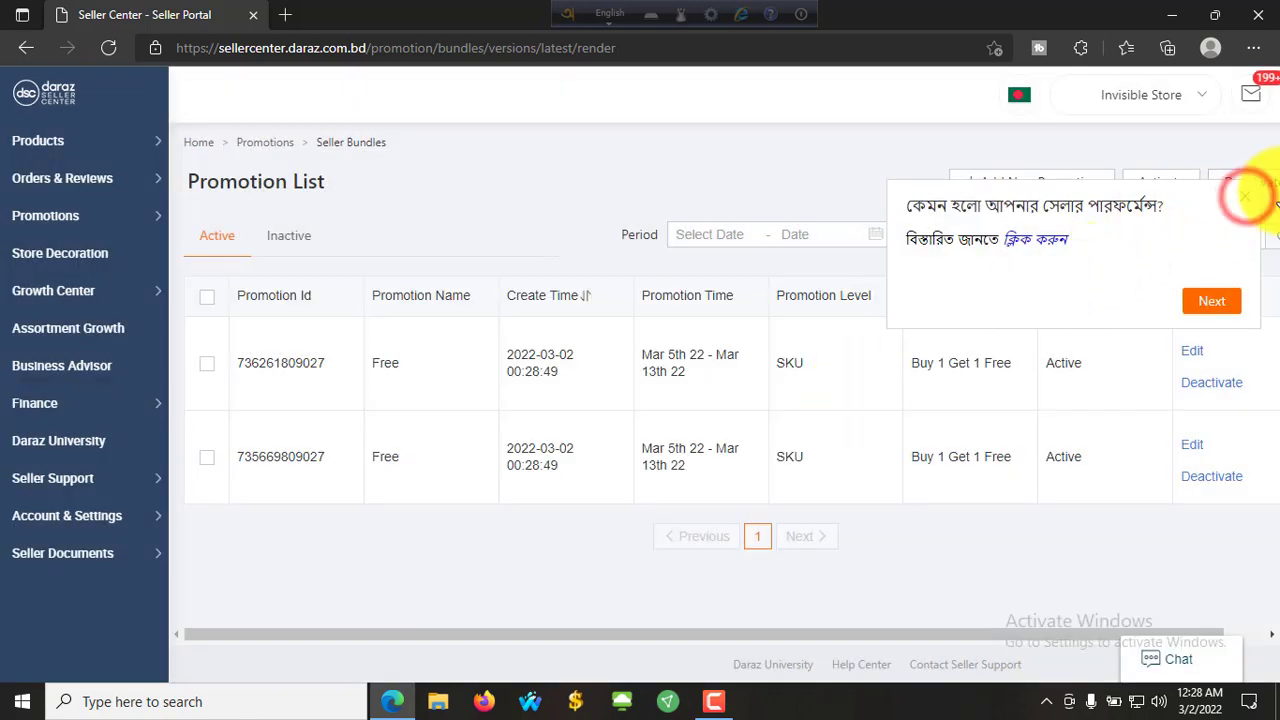
left_click(1245, 196)
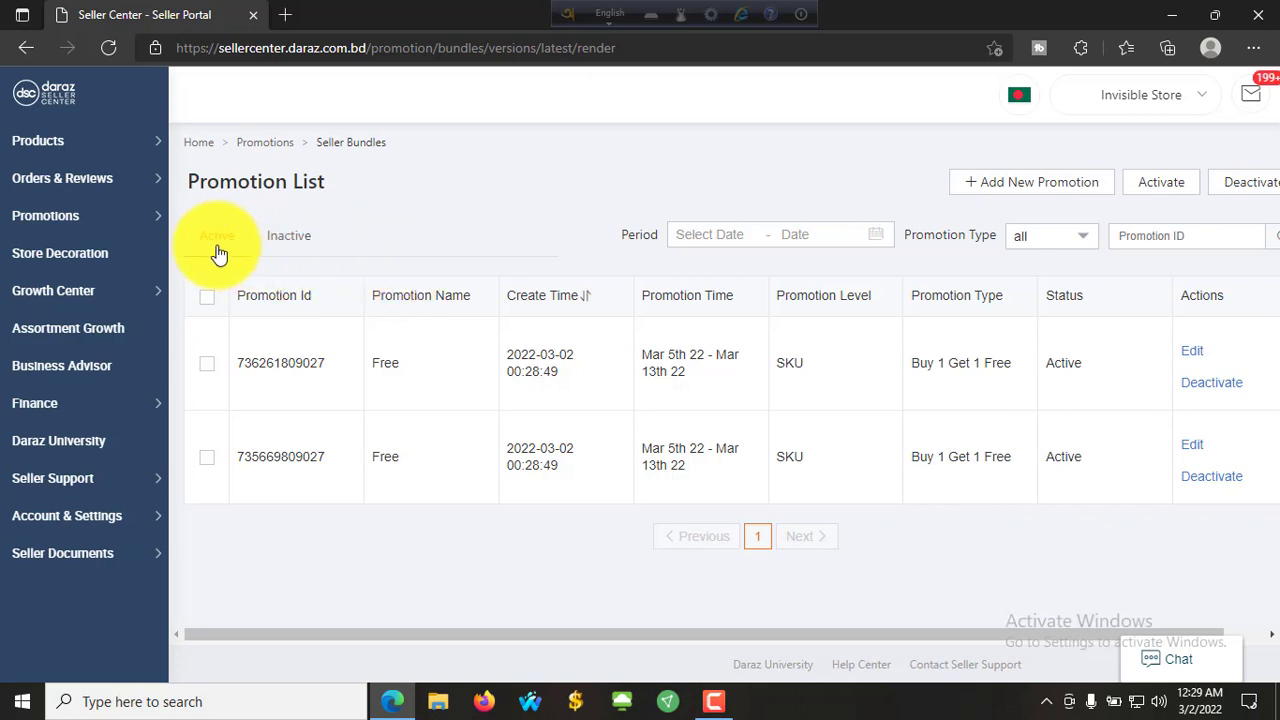
left_click(277, 240)
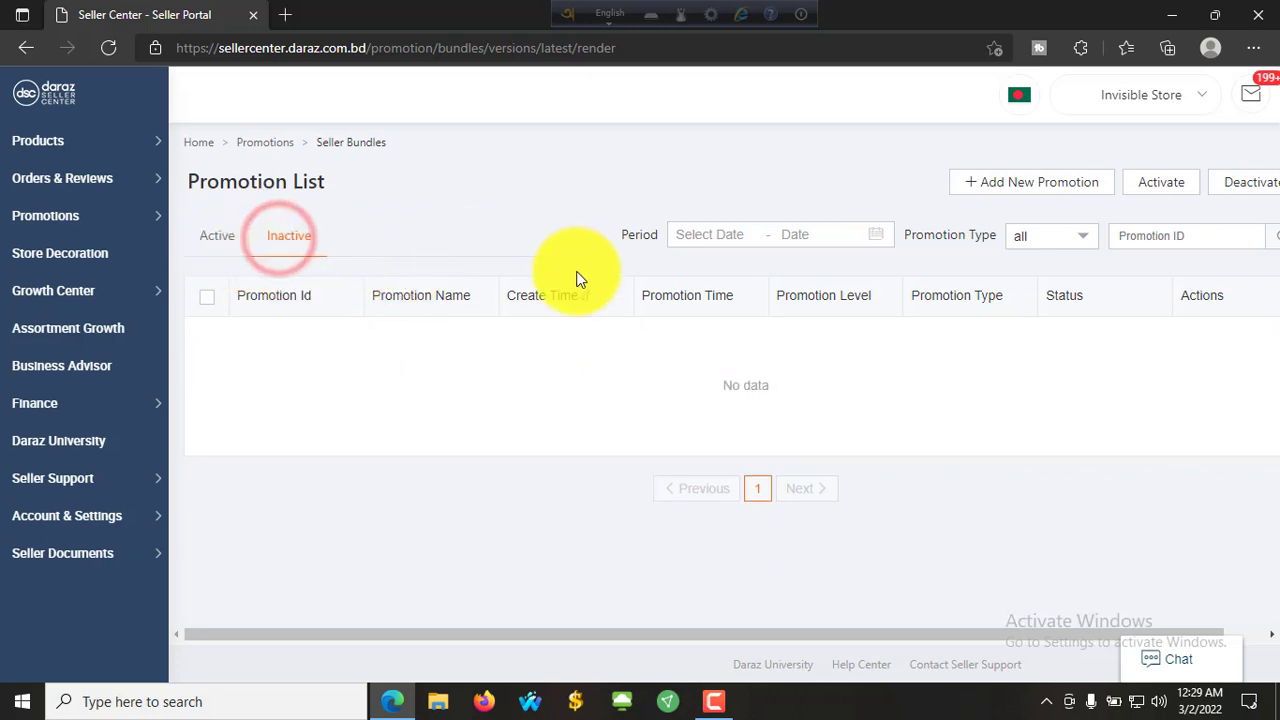
left_click(210, 240)
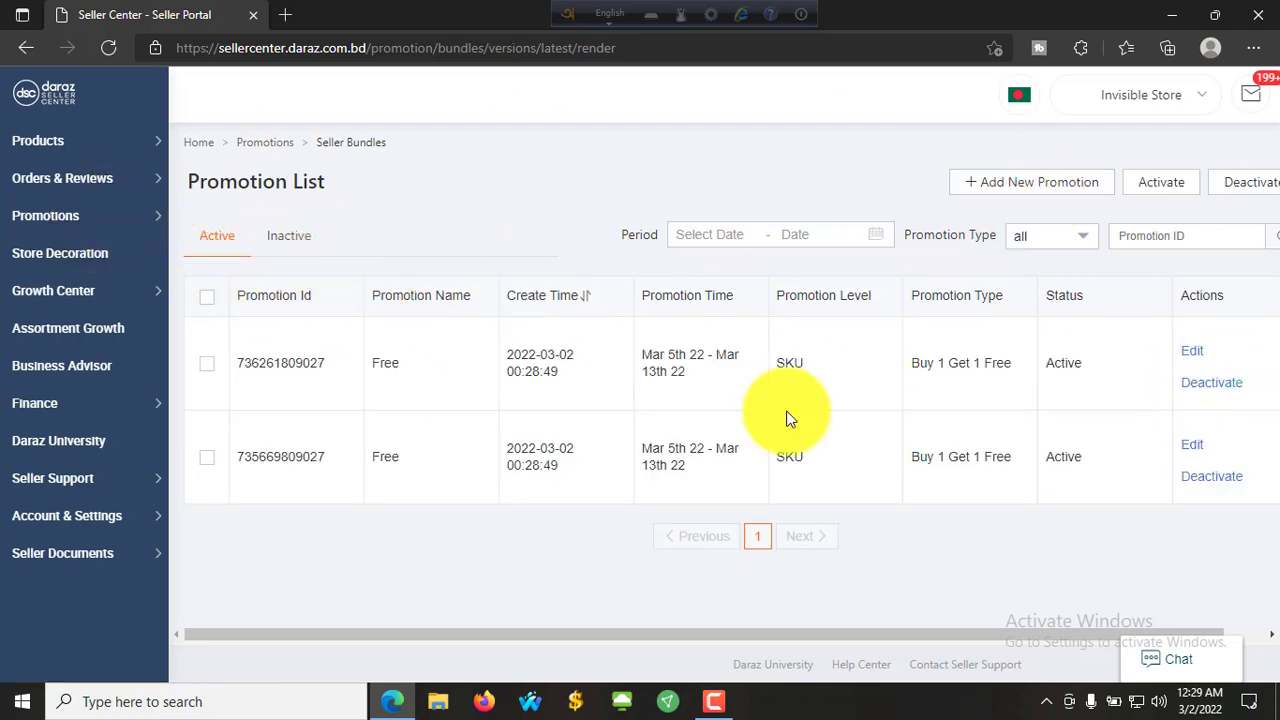
mouse_move(113, 197)
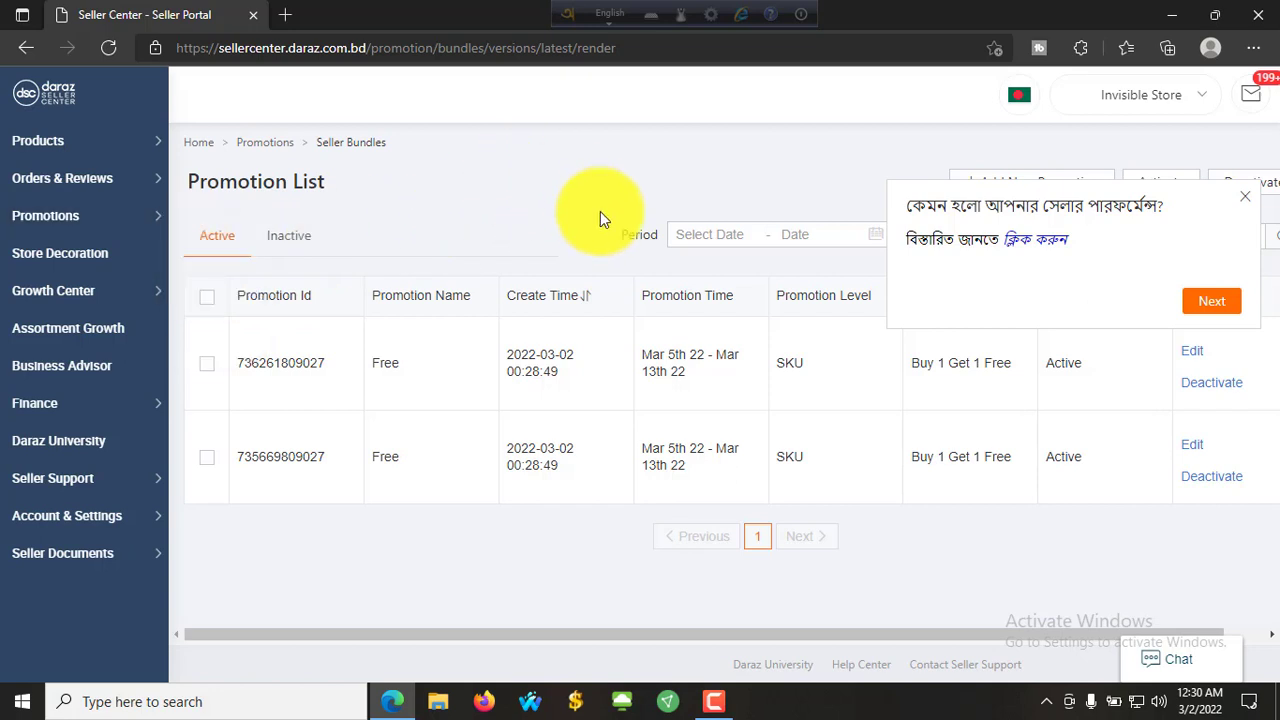
left_click(713, 701)
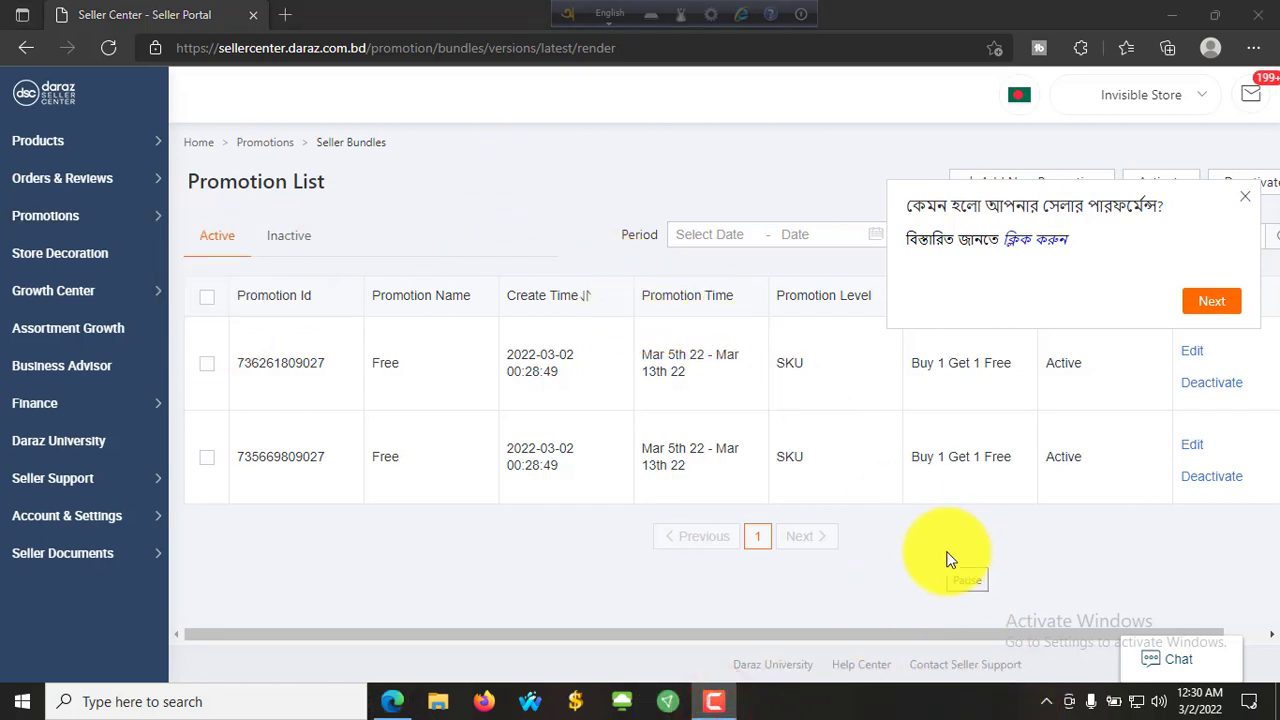